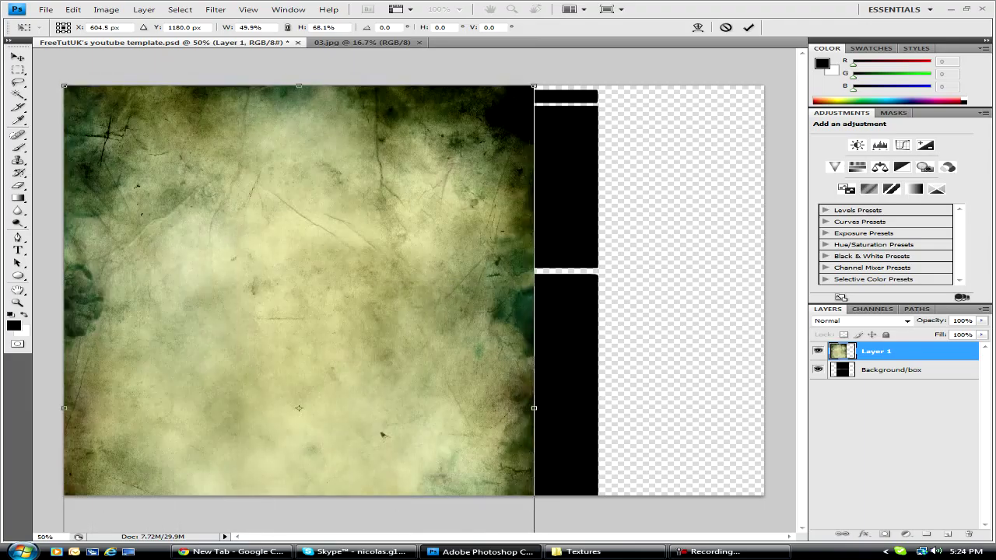
Stretch the grunge texture on Layer 1 to cover the whole canvas and move that layer beneath Background/box
drag(381, 429, 540, 233)
drag(342, 409, 64, 495)
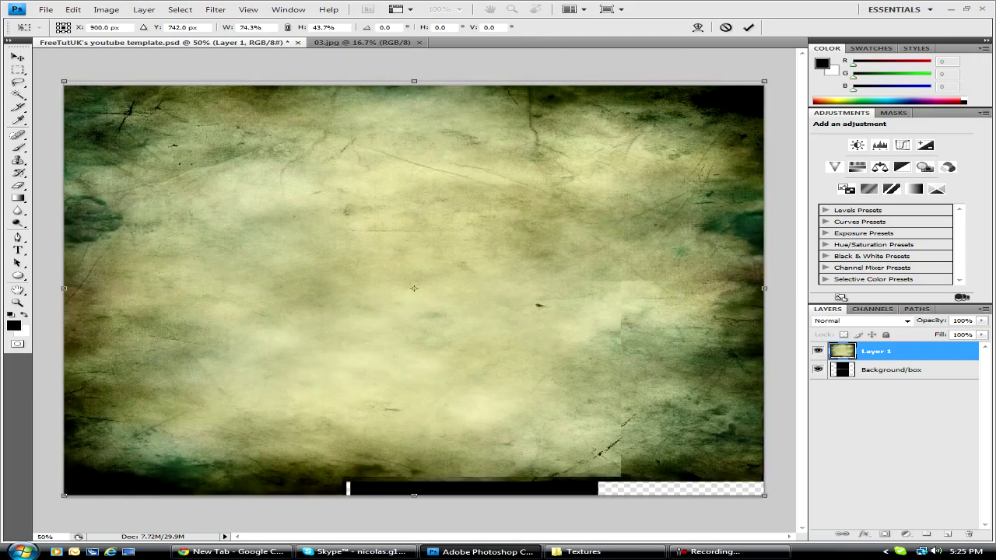
key(Return)
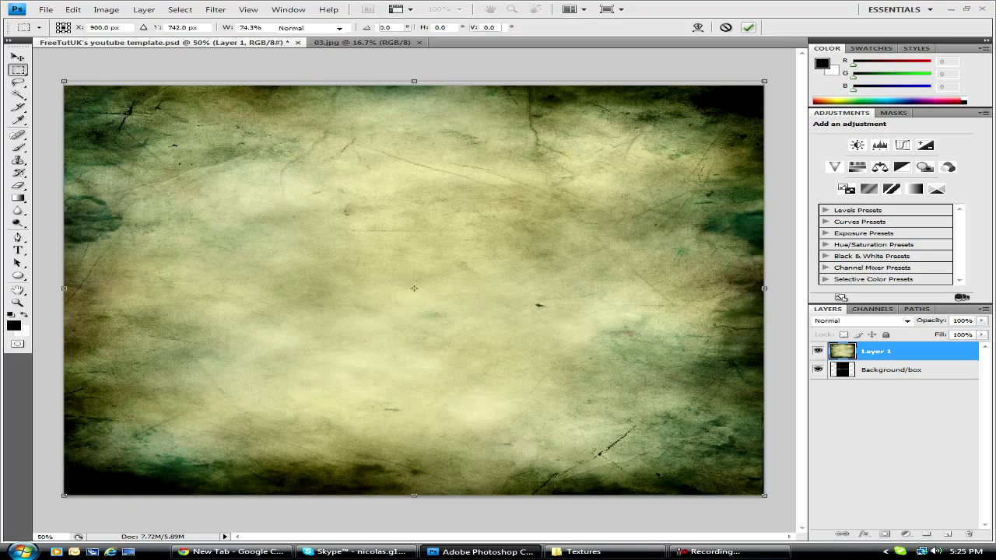
key(ctrl+bracketleft)
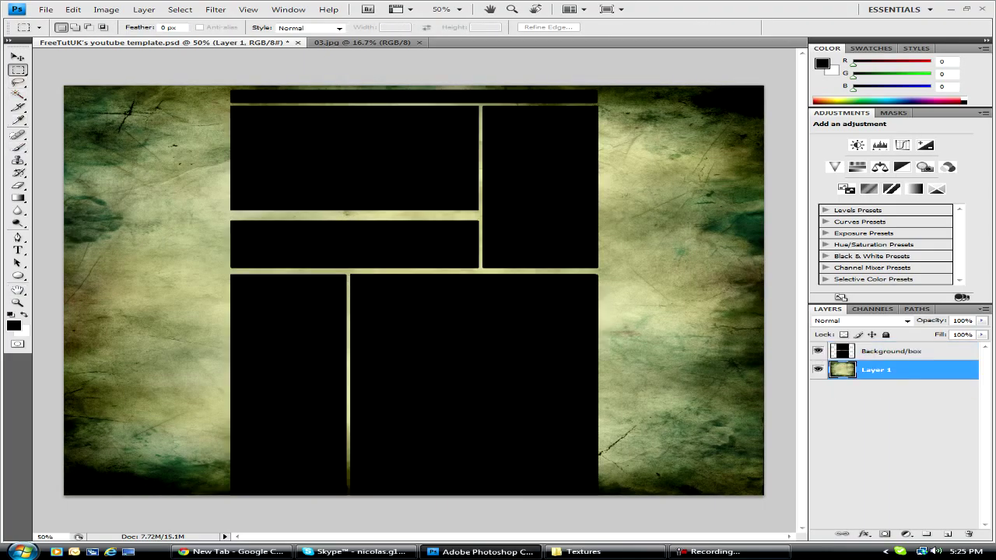
Add a new layer above the texture and set up a hard round brush with a 191 px diameter
key(ctrl+shift+alt+n)
key(b)
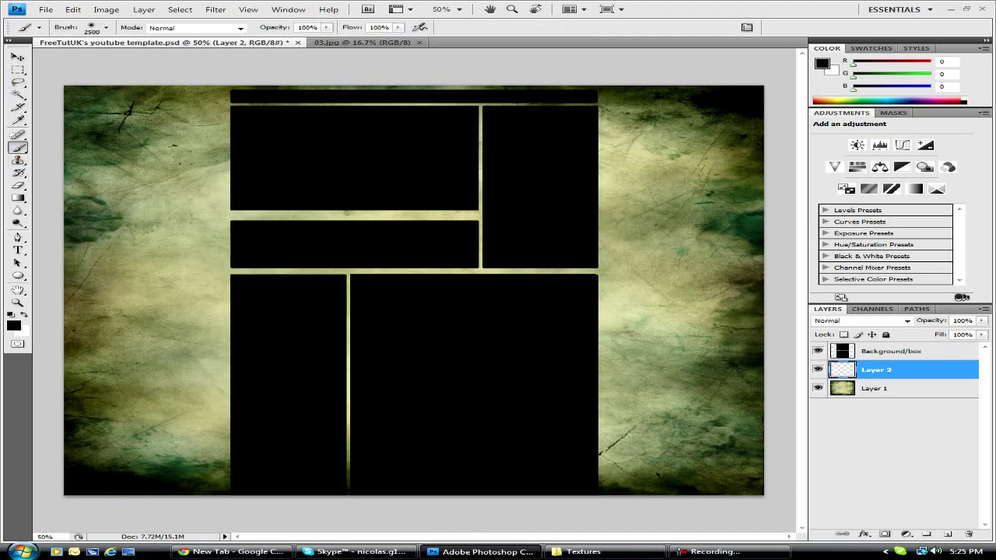
click(106, 27)
click(84, 167)
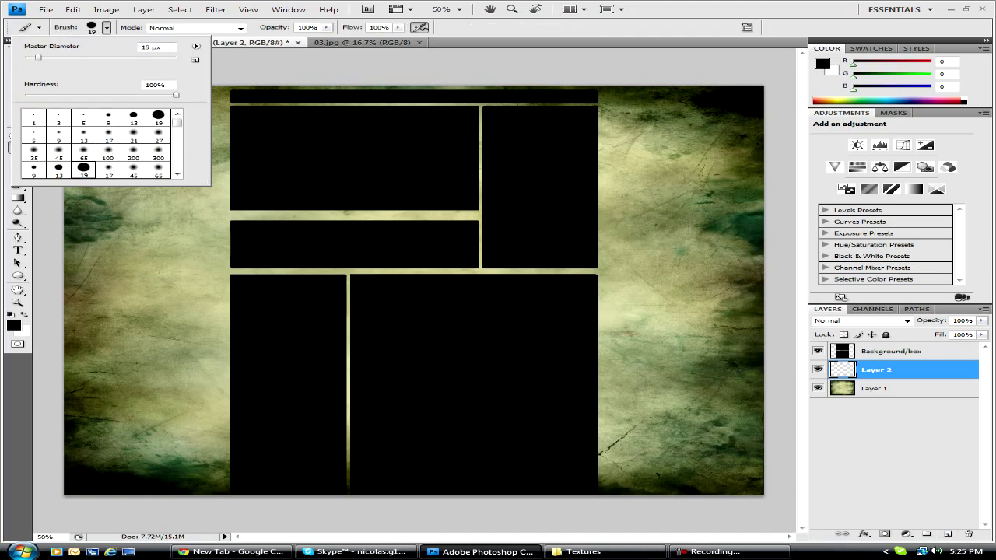
key(Return)
click(106, 27)
key(Return)
click(107, 27)
key(Return)
Try painting a black strip along the canvas's bottom edge with the hard brush, and undo it
drag(78, 492, 193, 492)
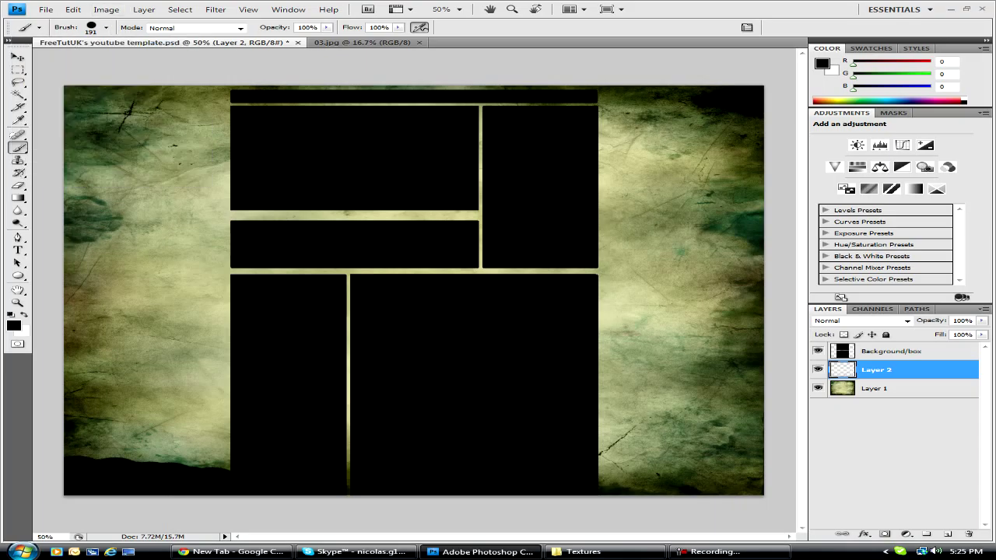
key(ctrl+alt+z)
key(ctrl+alt+z)
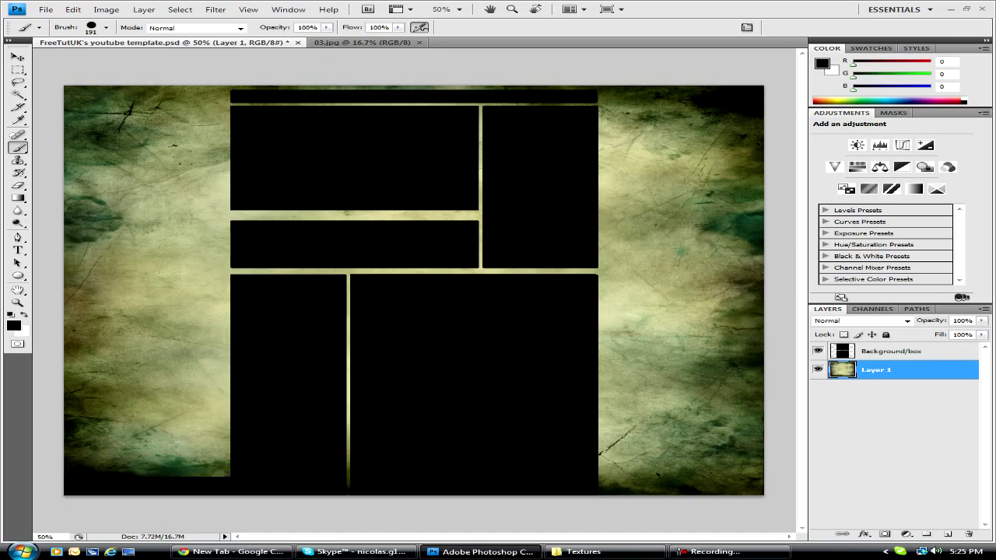
Soften the 191 px brush and paint black along the canvas's bottom edge on Layer 2, curving up into both lower corners
click(106, 27)
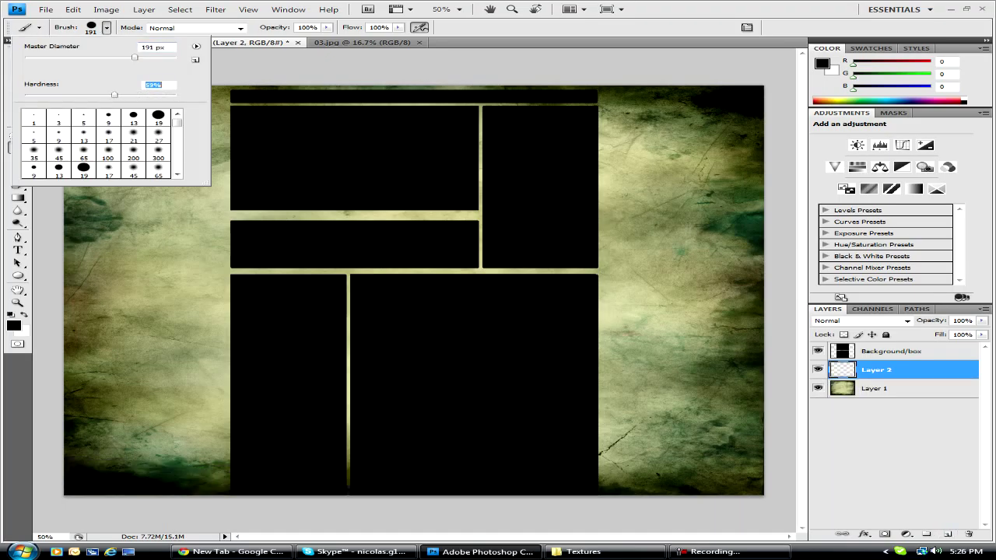
drag(114, 94, 84, 95)
key(Return)
mouse_move(72, 490)
mouse_down()
mouse_move(747, 490)
mouse_move(638, 483)
mouse_up()
drag(257, 482, 155, 482)
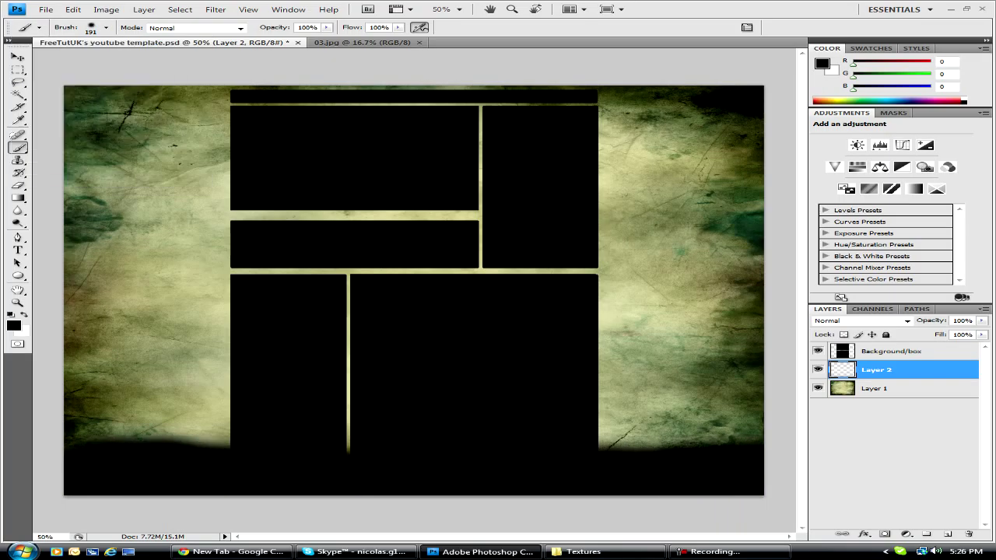
drag(759, 389, 653, 436)
mouse_move(70, 373)
mouse_down()
mouse_move(101, 408)
mouse_move(167, 424)
mouse_up()
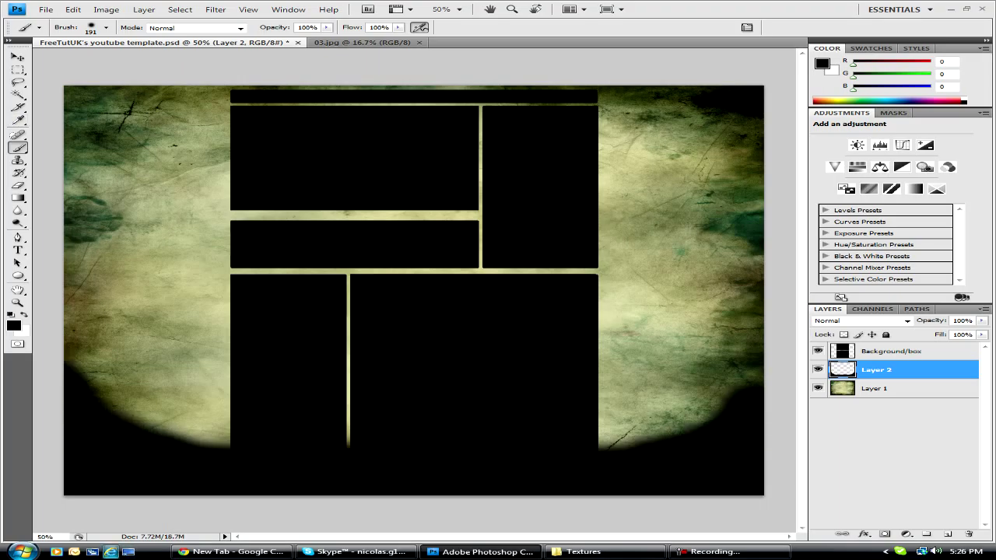
Launch CINEMA 4D from the CINEMA 4D R12 folder inside NICS and return to the Photoshop template
click(584, 551)
click(350, 210)
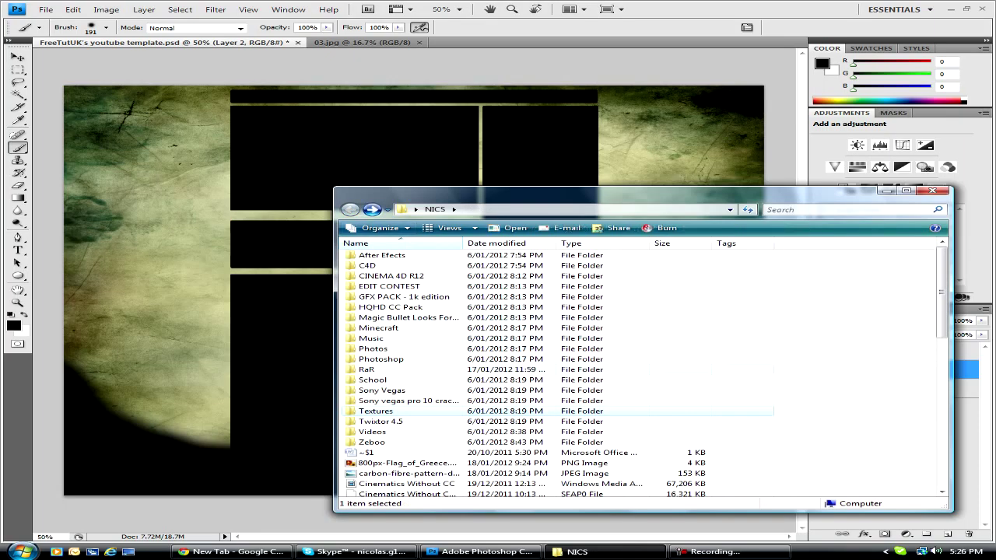
double_click(390, 275)
click(378, 413)
click(478, 551)
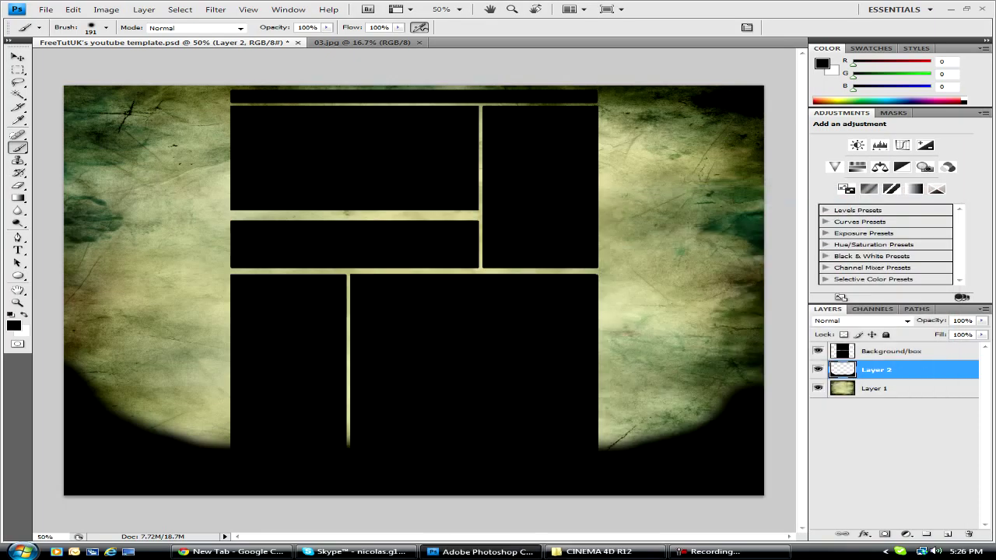
Add another layer above Layer 2 and stamp a single black spot at the canvas centre with a 2500 px, 23% hardness brush
click(948, 535)
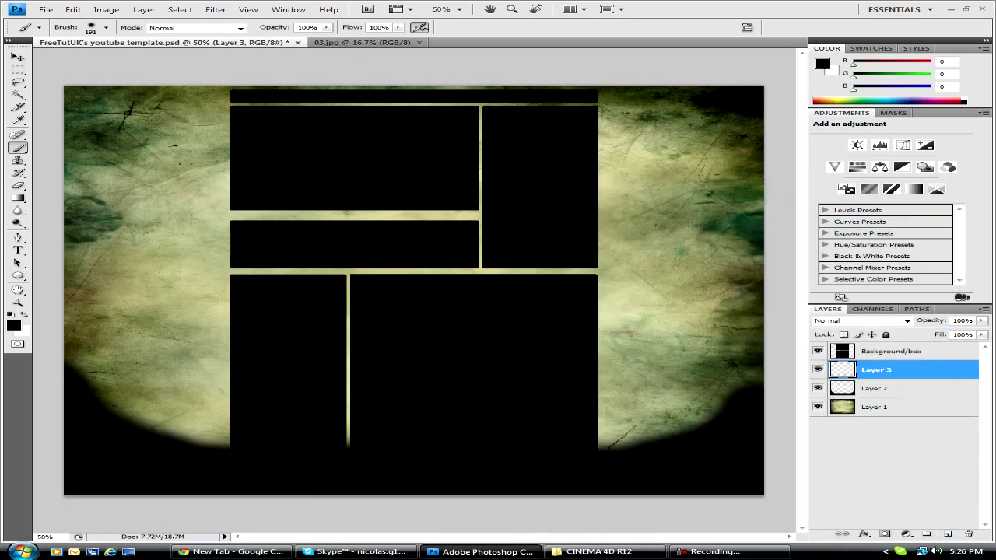
click(106, 27)
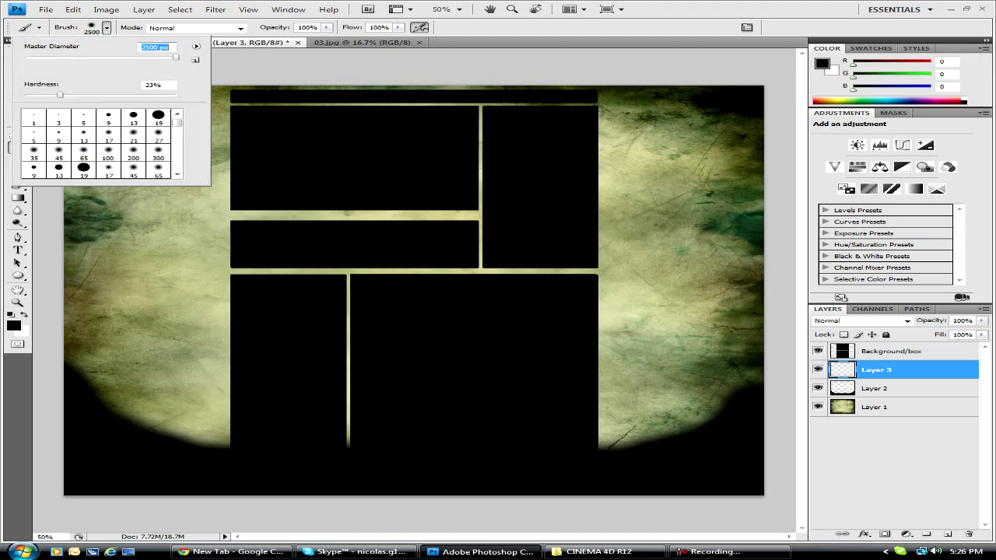
key(Return)
click(414, 288)
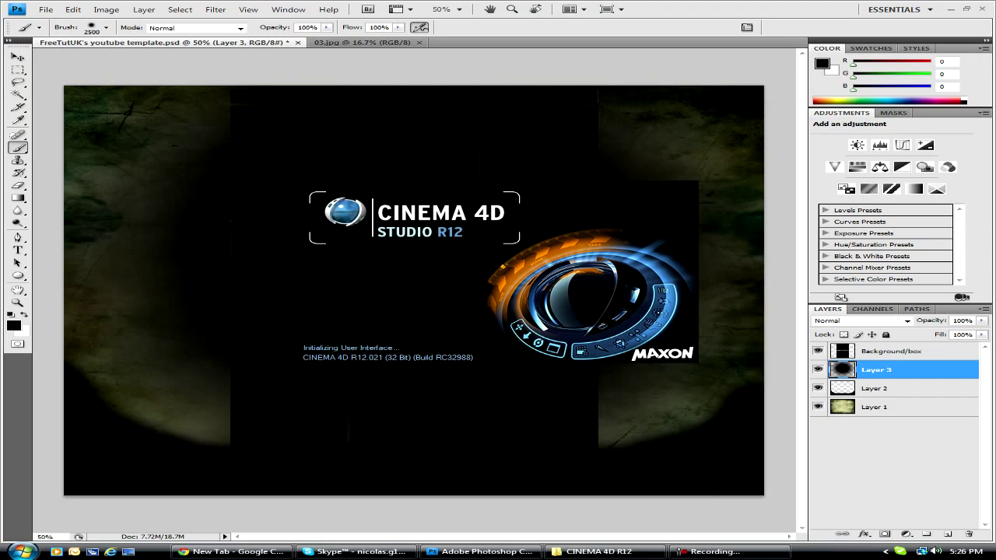
Try several layer orders and place Layer 3 at the top of the stack, above Background/box, Layer 2 and Layer 1
drag(876, 370, 894, 424)
key(ctrl+bracketright)
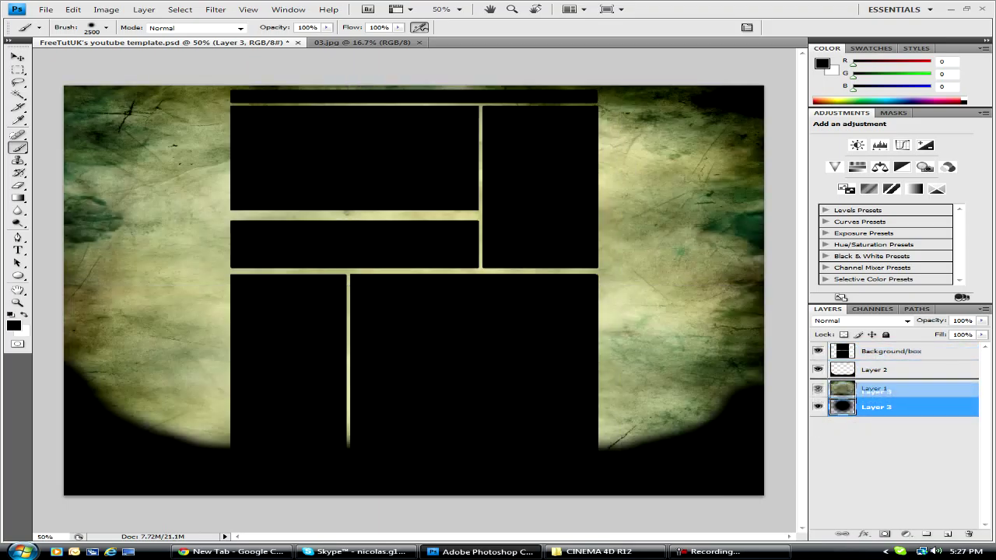
drag(891, 403, 891, 398)
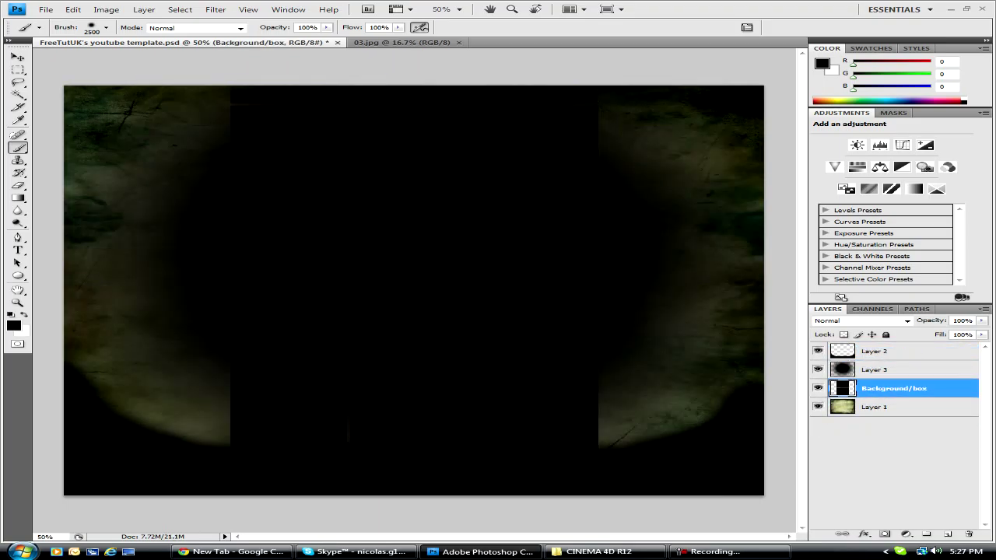
key(ctrl+shift+bracketright)
key(alt+bracketleft)
key(ctrl+bracketleft)
key(ctrl+bracketleft)
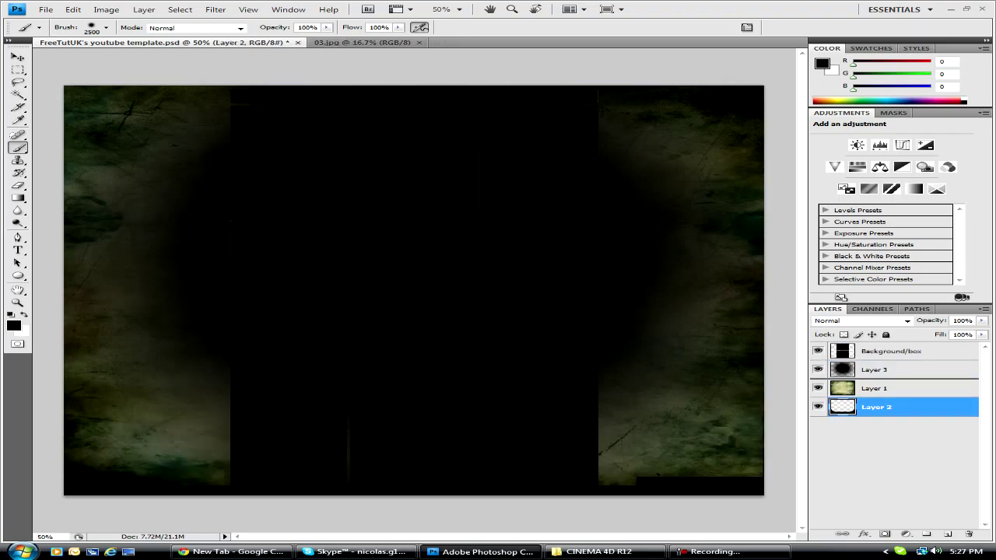
key(ctrl+bracketright)
key(alt+bracketright)
key(ctrl+shift+bracketright)
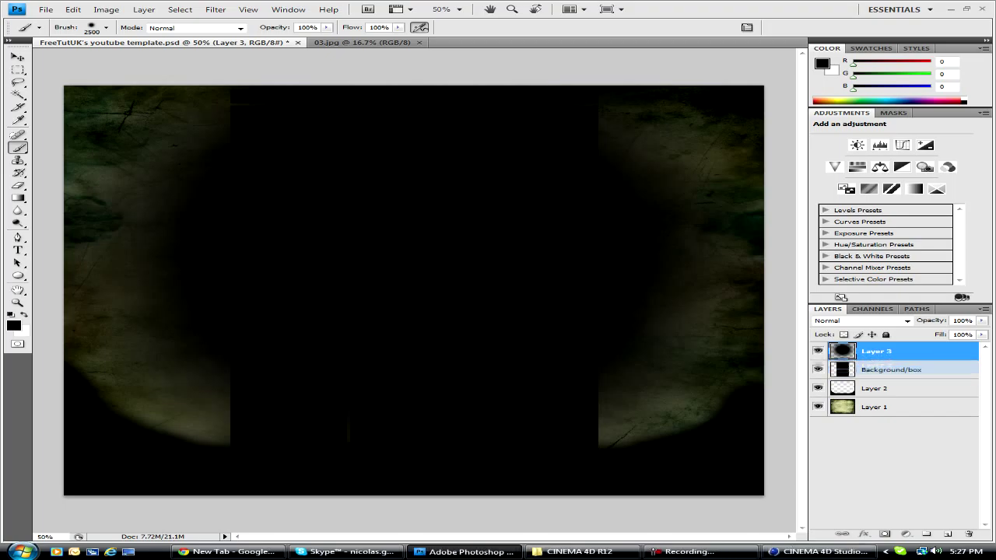
Try the Multiply blend mode on Layer 3 and set it to Overlay
click(907, 321)
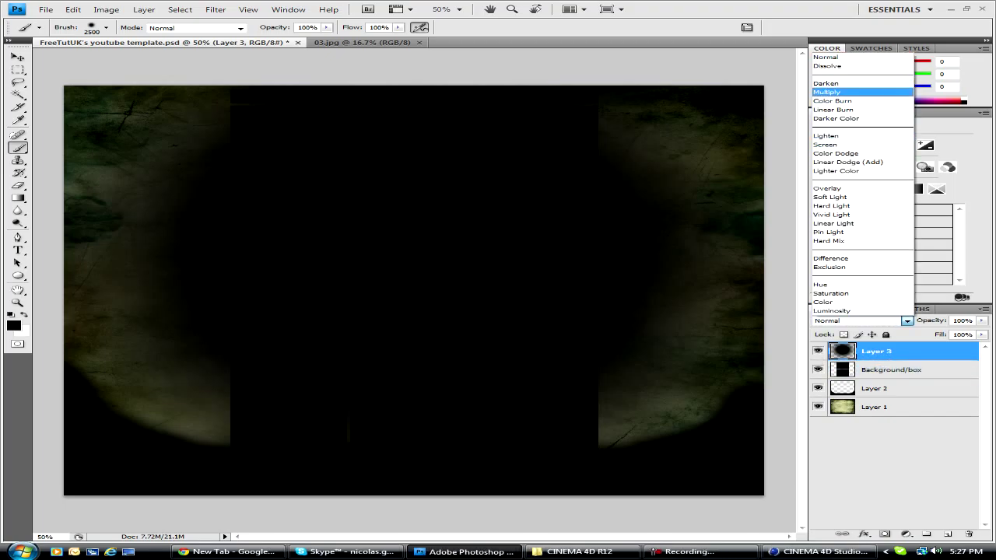
click(826, 91)
click(907, 321)
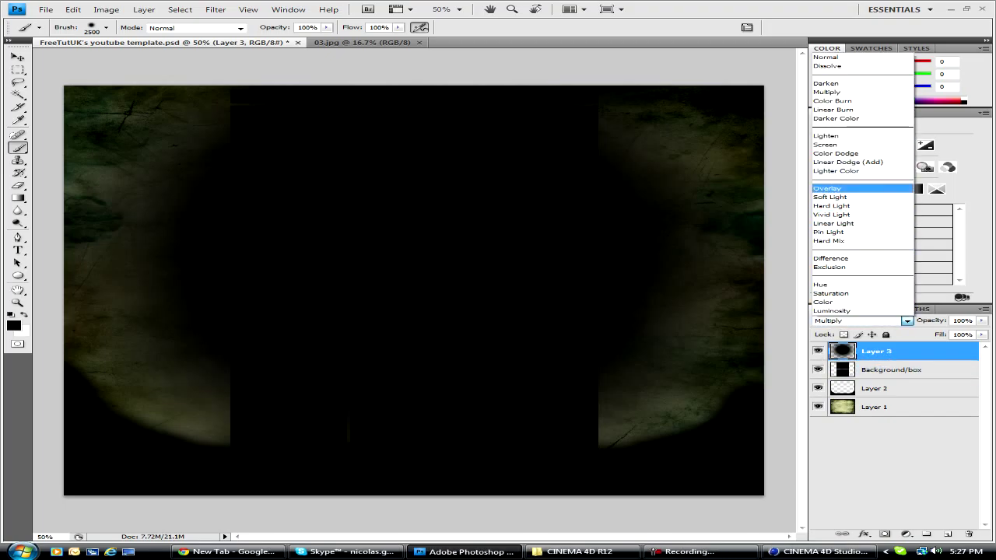
click(827, 188)
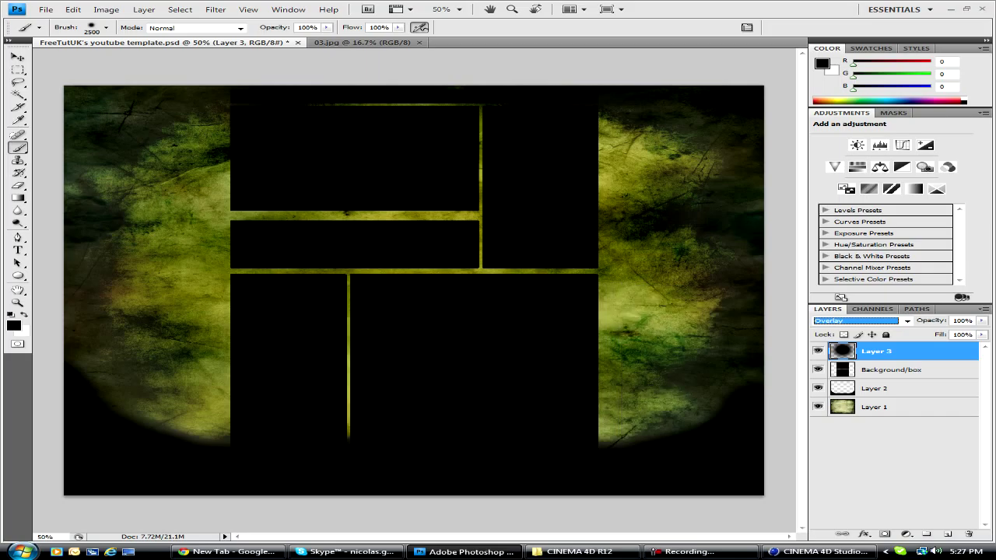
Apply an Outer Glow layer style with 100% opacity and Screen blending to the Background/box layer
click(895, 370)
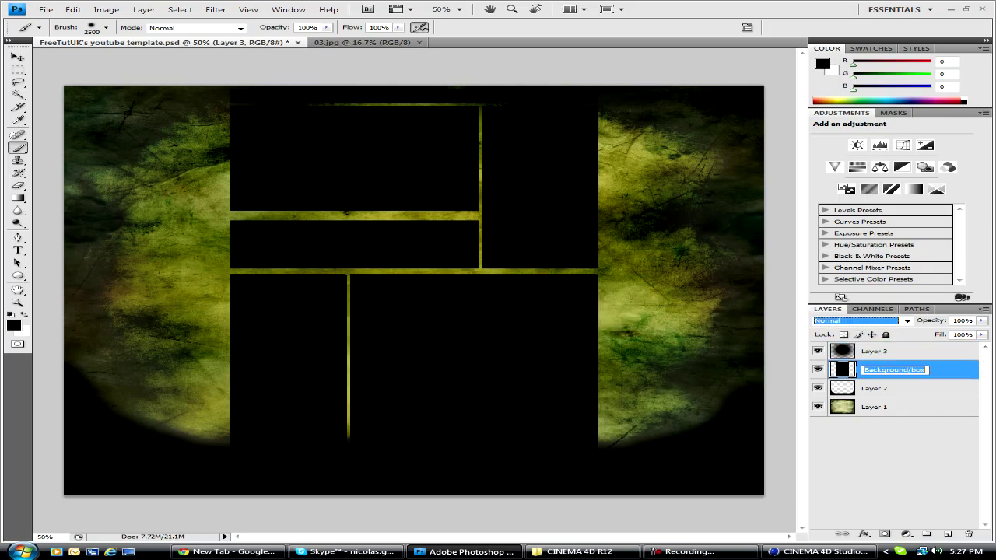
double_click(895, 369)
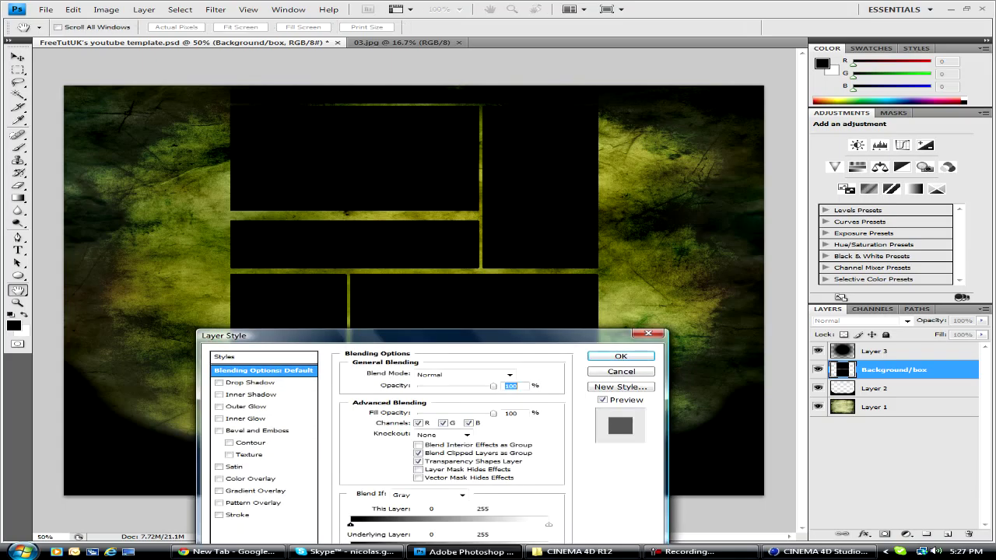
click(272, 330)
click(301, 330)
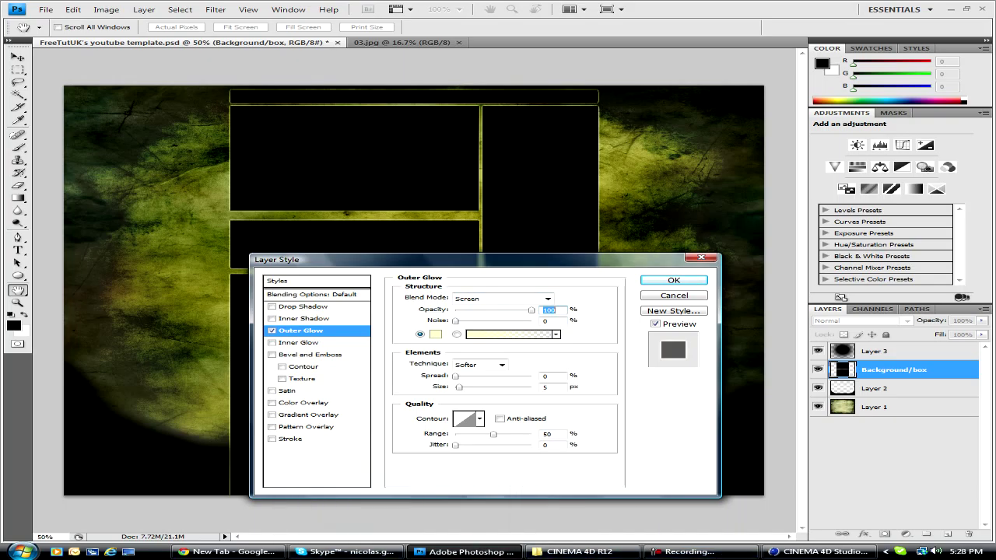
key(Return)
Choose the soft 100 px brush preset, move Layer 2 above Background/box, and switch to the Move tool
click(895, 408)
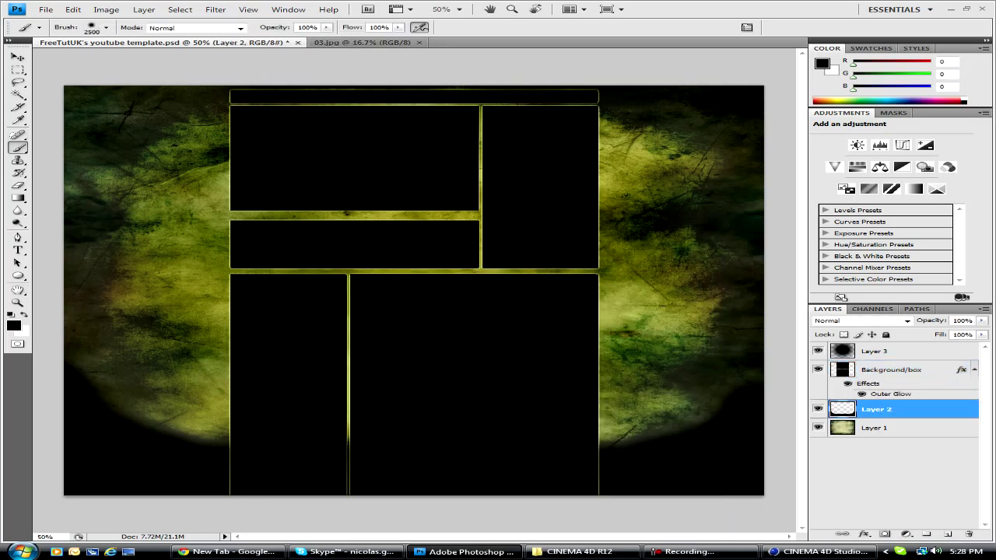
click(105, 27)
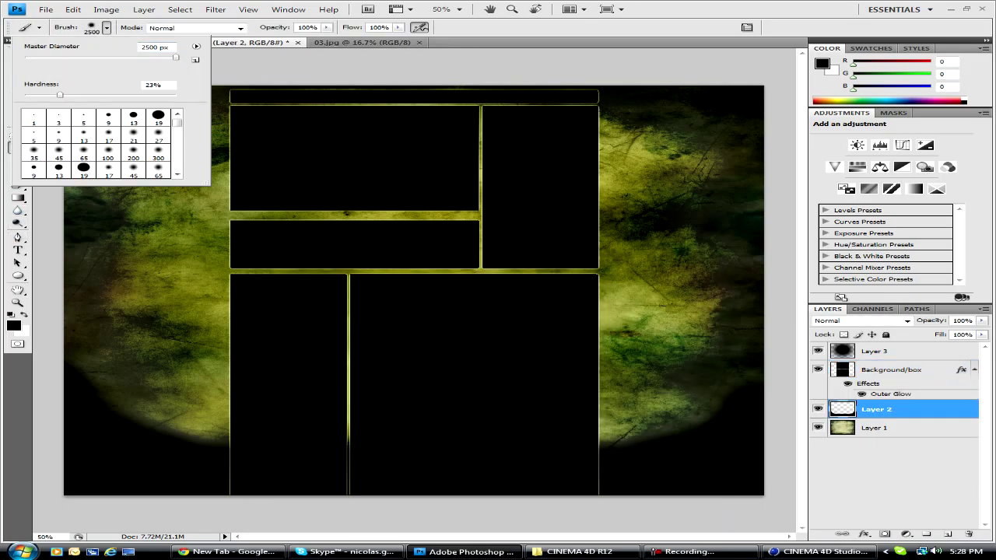
click(108, 152)
key(Return)
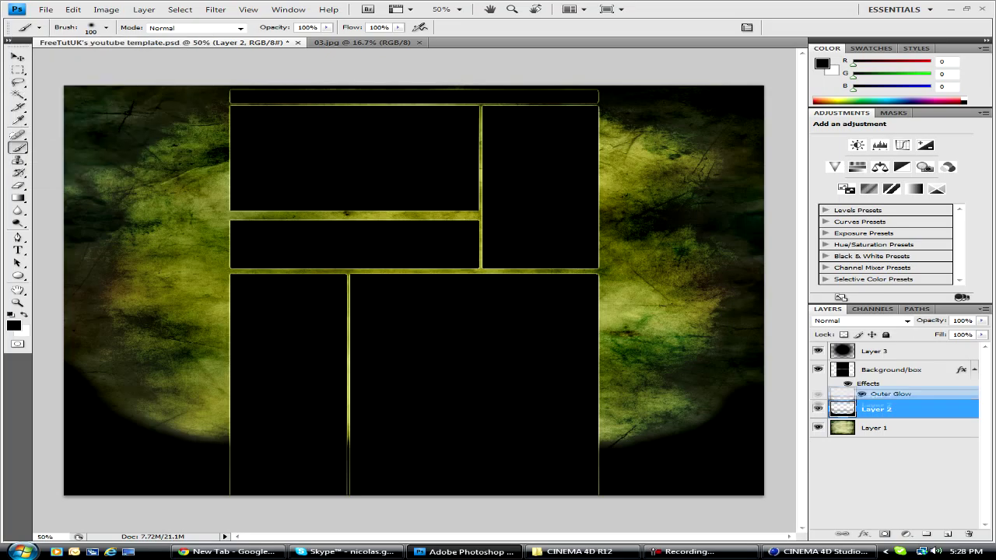
key(ctrl+bracketright)
key(v)
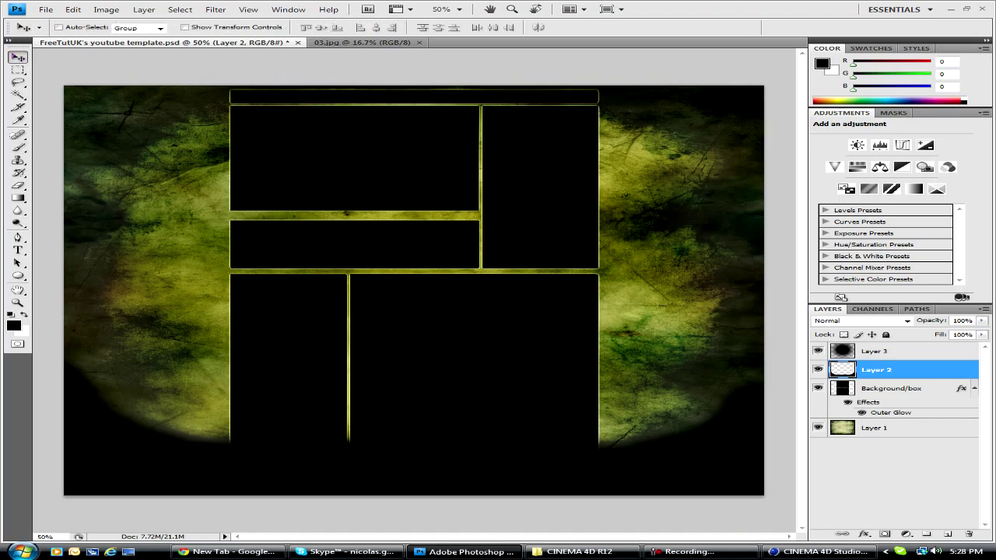
Switch to CINEMA 4D, add a MoText object, and set its text to "SiCoo"
click(824, 552)
drag(688, 51, 688, 109)
click(410, 15)
click(422, 142)
double_click(752, 370)
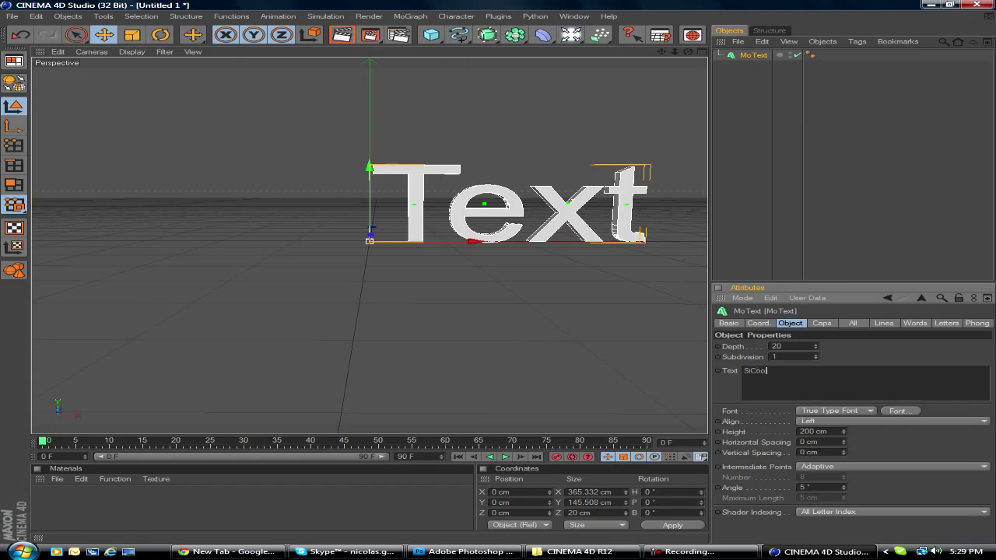
Change the MoText font to the typeface matching "bau" in the font list
click(898, 411)
scroll(82, 123, down, 10)
scroll(82, 122, up, 10)
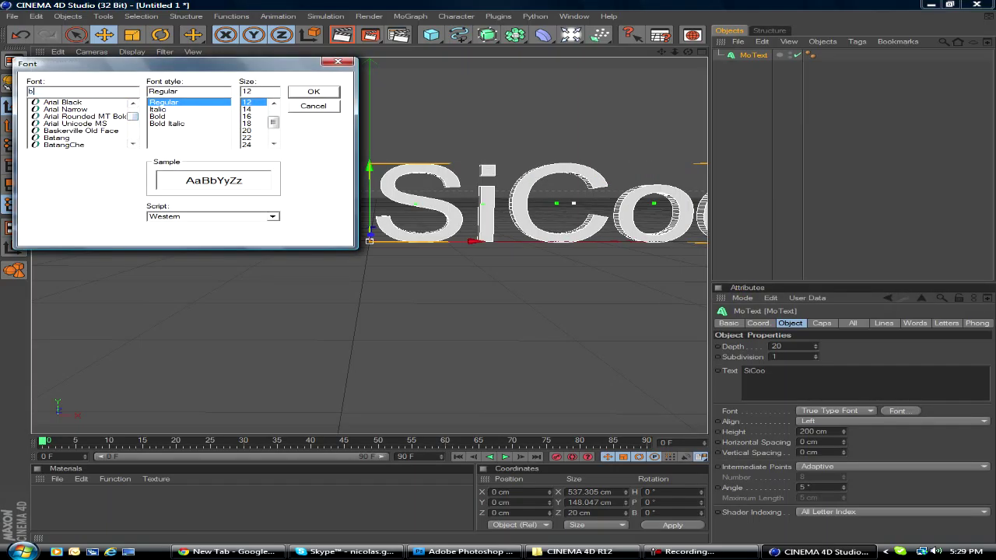
text(bau)
key(Return)
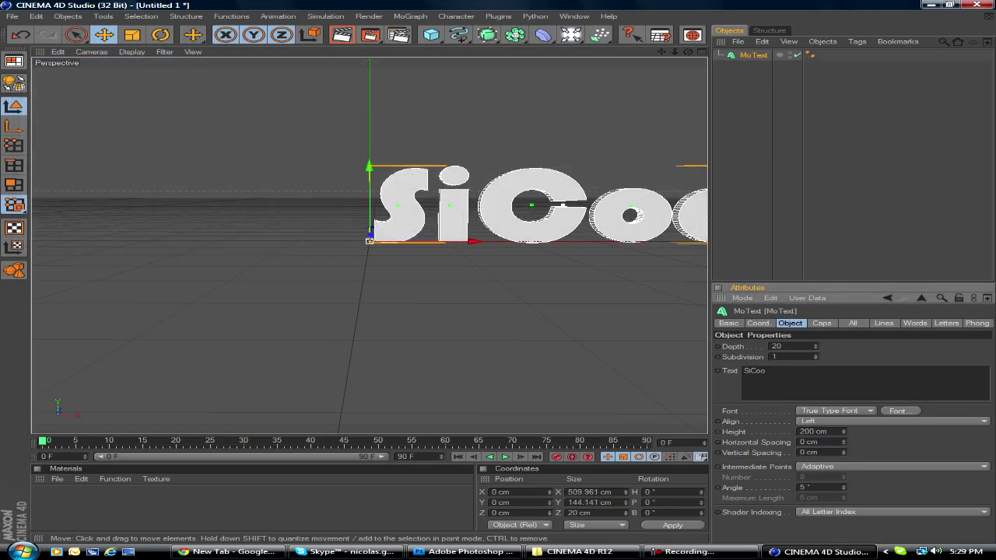
Centre the 3D text by moving it along X to about -351 cm, and set its height to 285 cm
drag(474, 241, 282, 241)
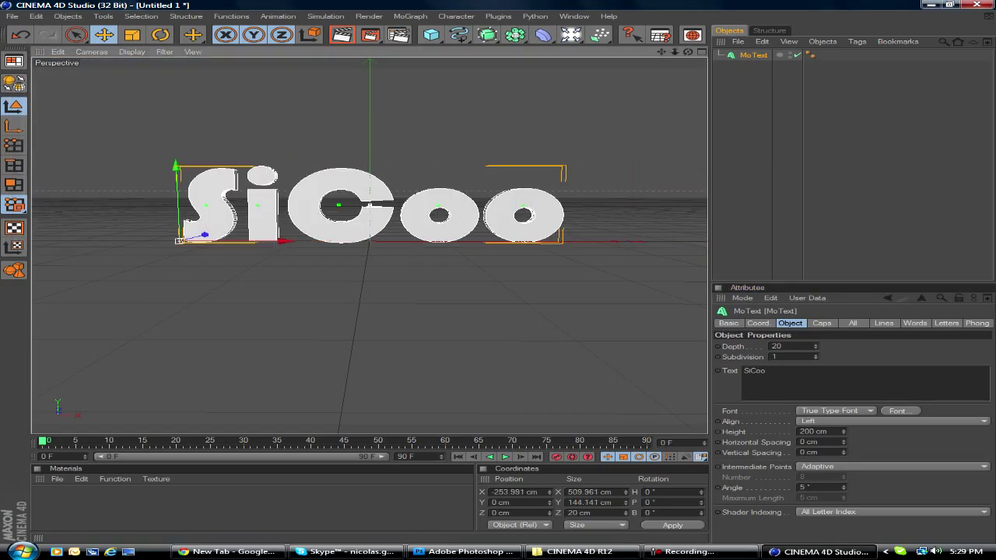
drag(842, 431, 843, 401)
Open the render settings and load the saved PNG 1 preset
key(ctrl+b)
click(222, 292)
mouse_move(278, 406)
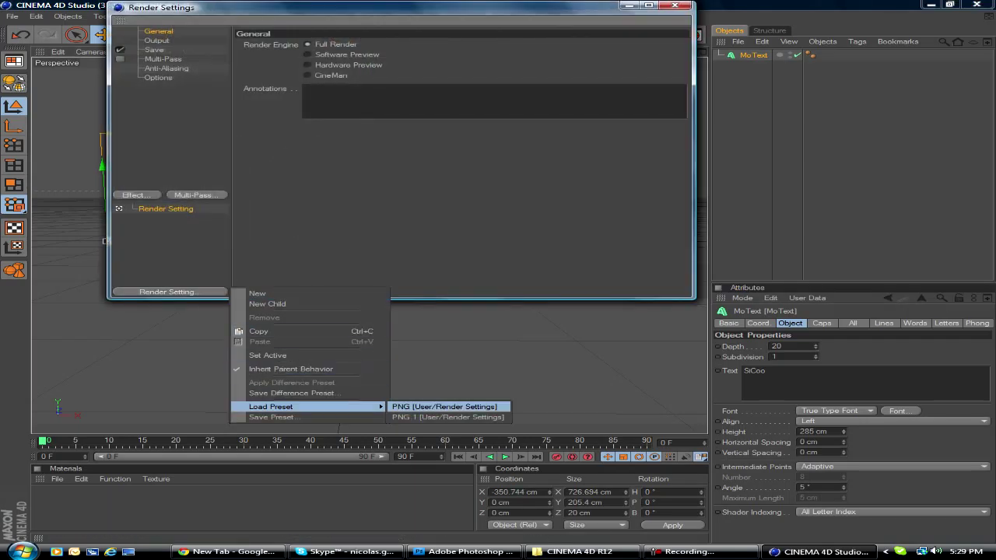
click(447, 406)
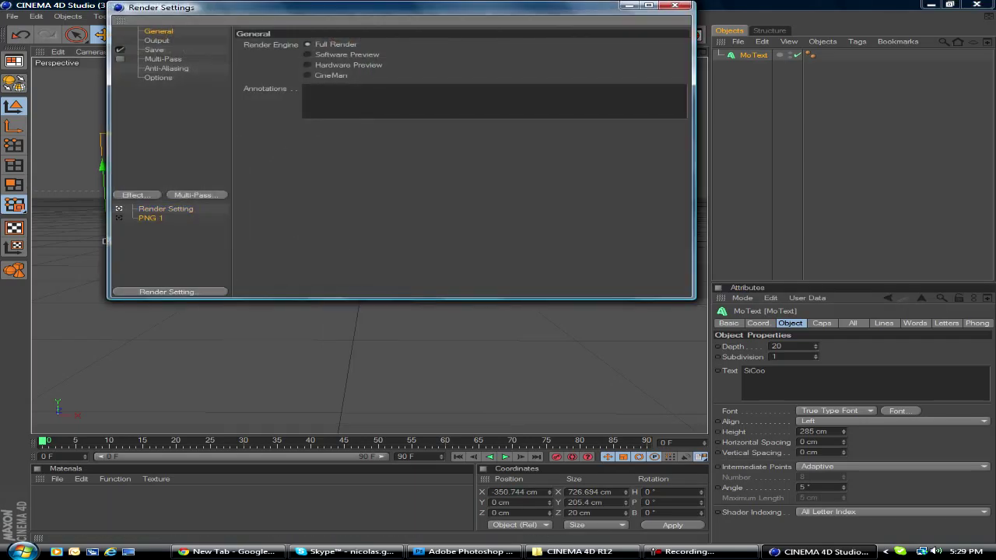
Make PNG 1 the active render setting, with a height of 720 pixels and the pixel aspect set to Square
key(ctrl+b)
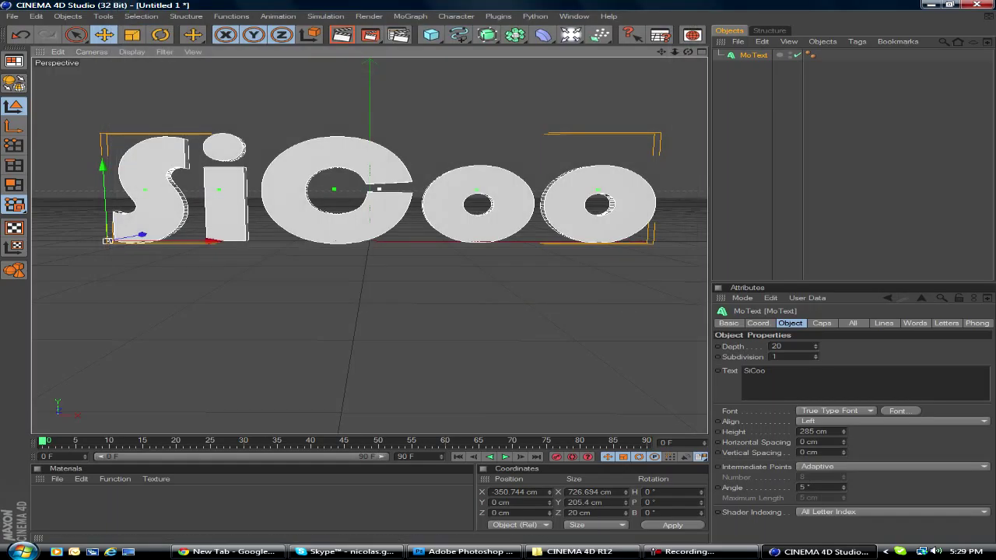
scroll(370, 203, down, 3)
key(ctrl+b)
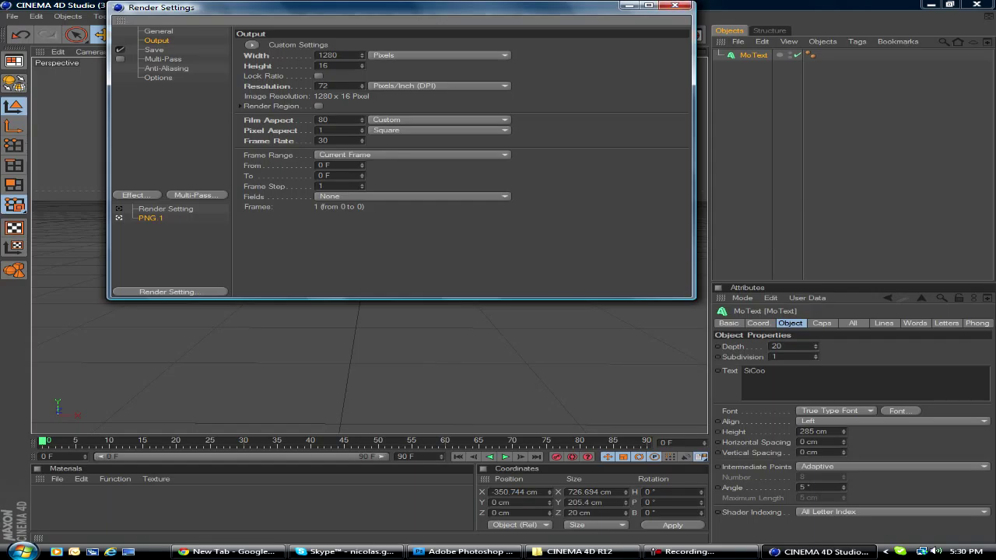
click(436, 130)
click(388, 151)
click(436, 130)
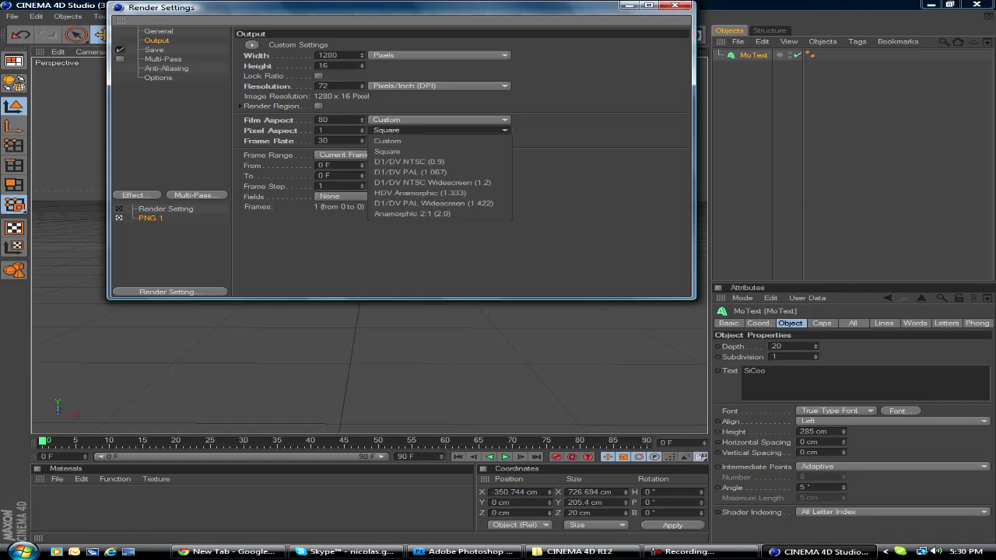
click(388, 151)
double_click(323, 65)
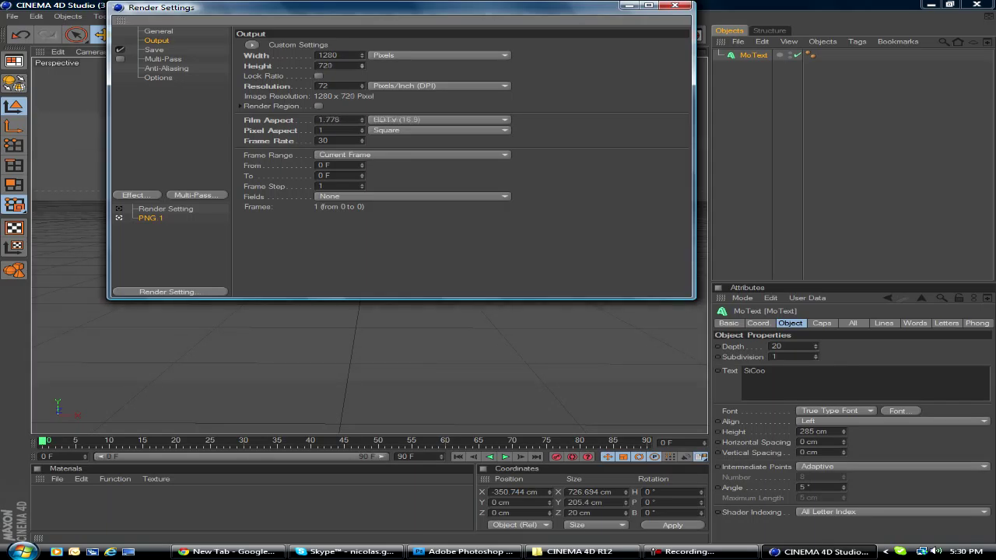
key(Escape)
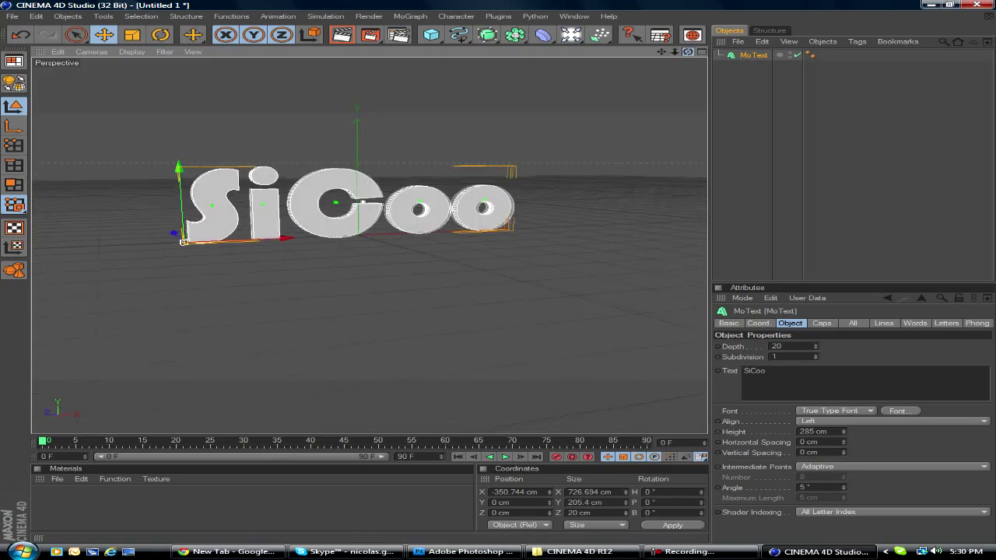
Increase the extrusion depth of the SiCoo MoText and make the object editable
mouse_move(815, 344)
mouse_down()
mouse_move(816, 319)
mouse_move(816, 340)
mouse_up()
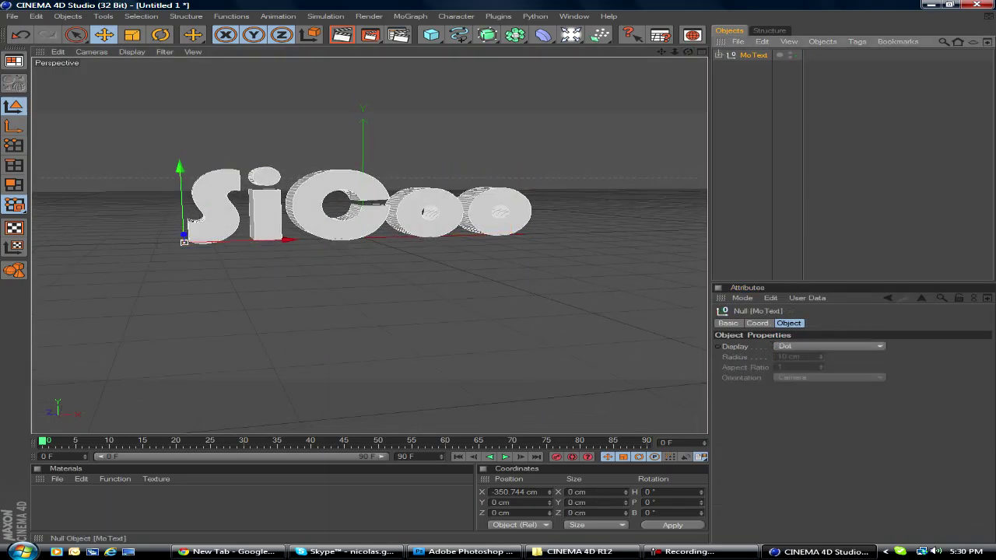
Create a yellow material with RGB 252, 227, 8, transparency brightness at 41 %, and specular turned off
double_click(49, 502)
double_click(49, 502)
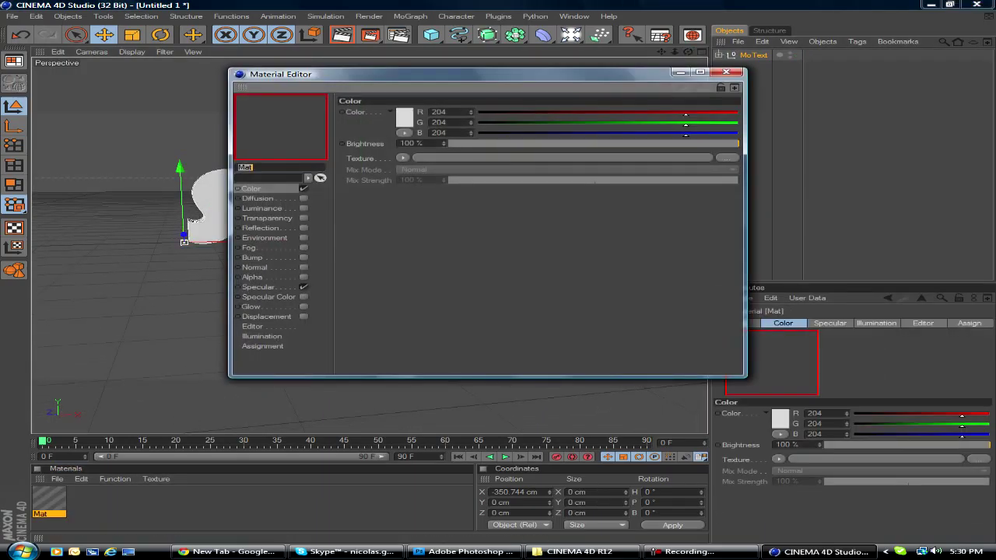
click(404, 118)
drag(370, 72, 392, 73)
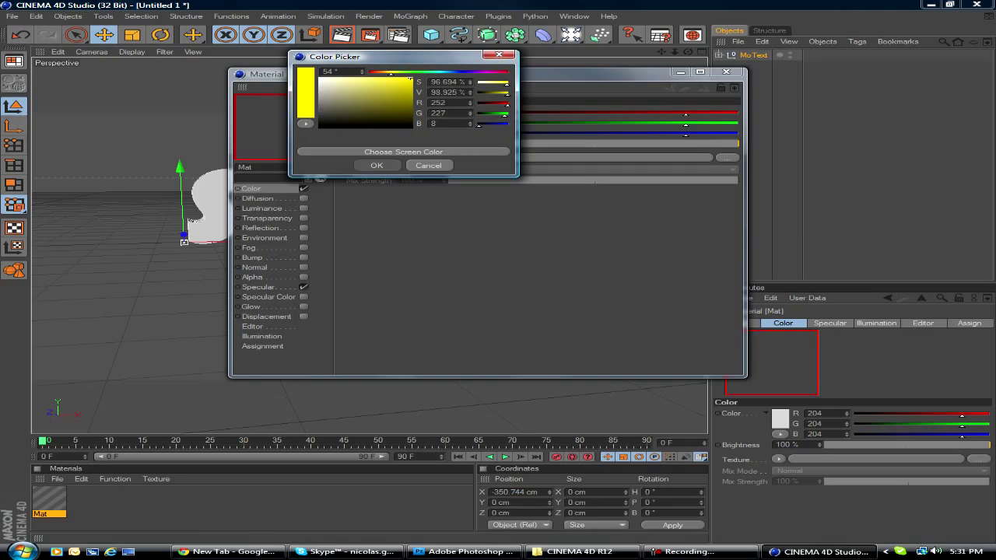
click(376, 165)
click(303, 218)
drag(579, 143, 593, 143)
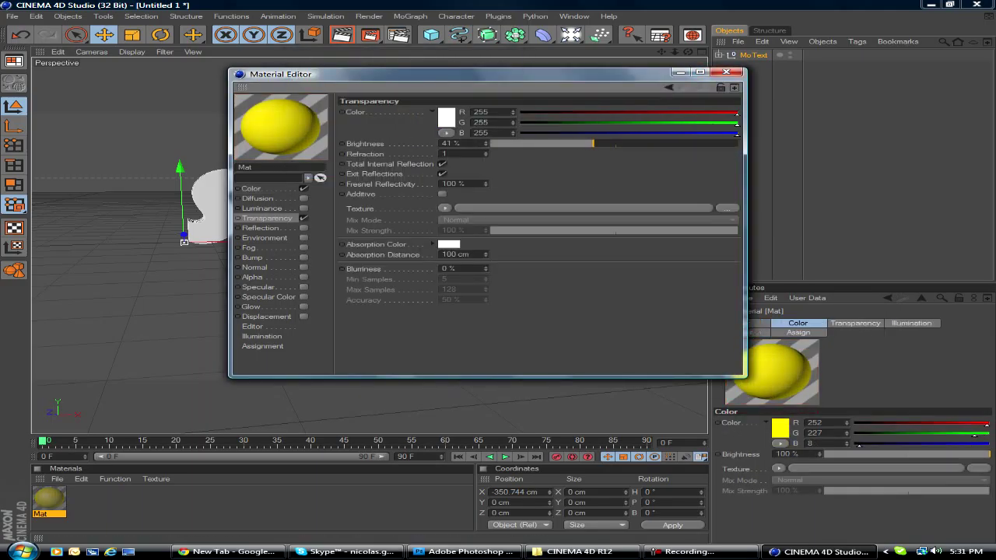
click(723, 71)
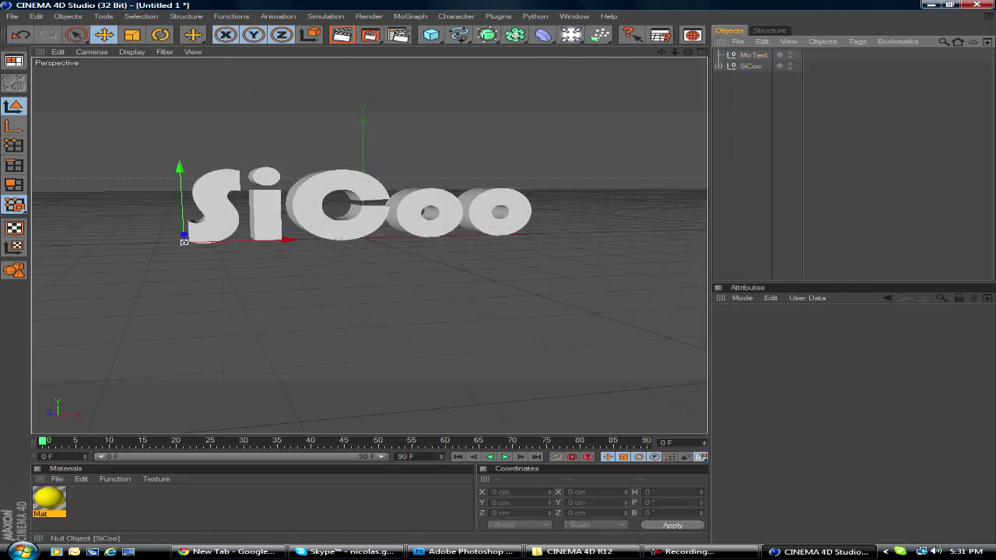
Delete the empty MoText null and apply the yellow material to the letter S
key(Delete)
drag(185, 243, 184, 243)
Create a second material and set its color to a saturated red
key(ctrl+n)
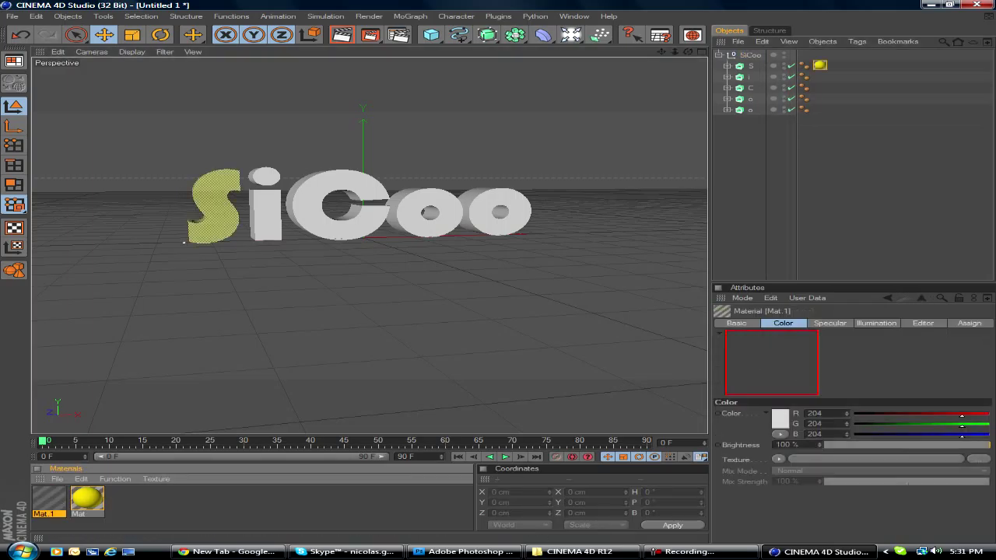
double_click(48, 498)
click(250, 189)
click(403, 117)
click(431, 77)
click(382, 168)
Turn off specular on the red material, apply it to the letter i, and preview the render in the viewport
click(262, 209)
click(267, 218)
click(304, 287)
click(726, 72)
drag(48, 498, 264, 206)
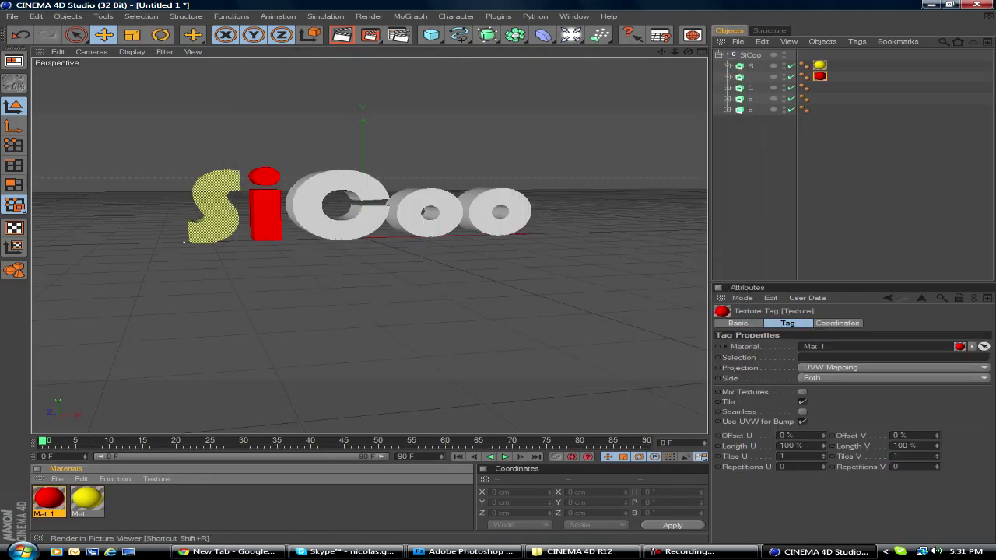
key(ctrl+r)
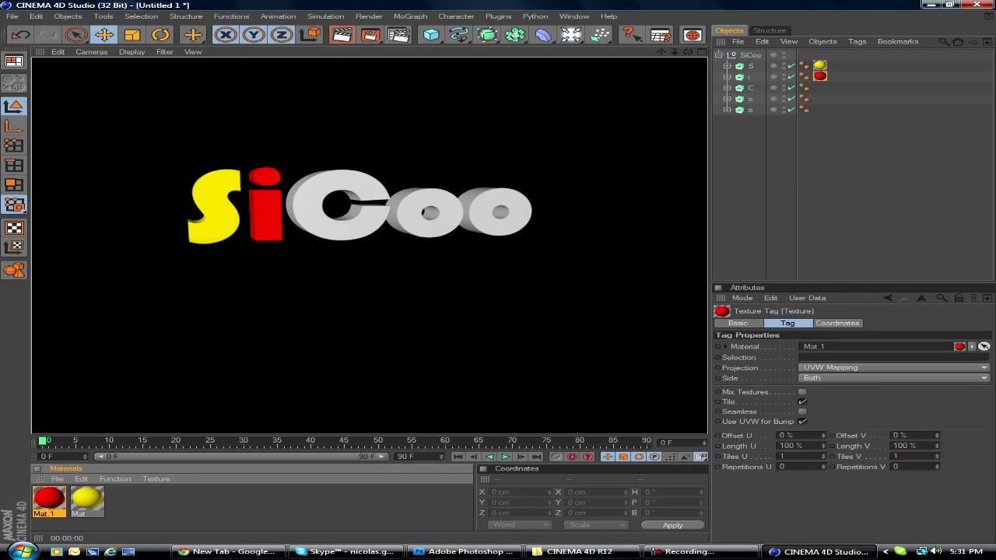
Create a third material and set its color to blue with RGB 0, 114, 255
key(ctrl+n)
double_click(48, 498)
click(404, 117)
click(418, 101)
click(412, 64)
click(380, 164)
Enable transparency at 37 % brightness on the blue material and turn off its specular
click(303, 208)
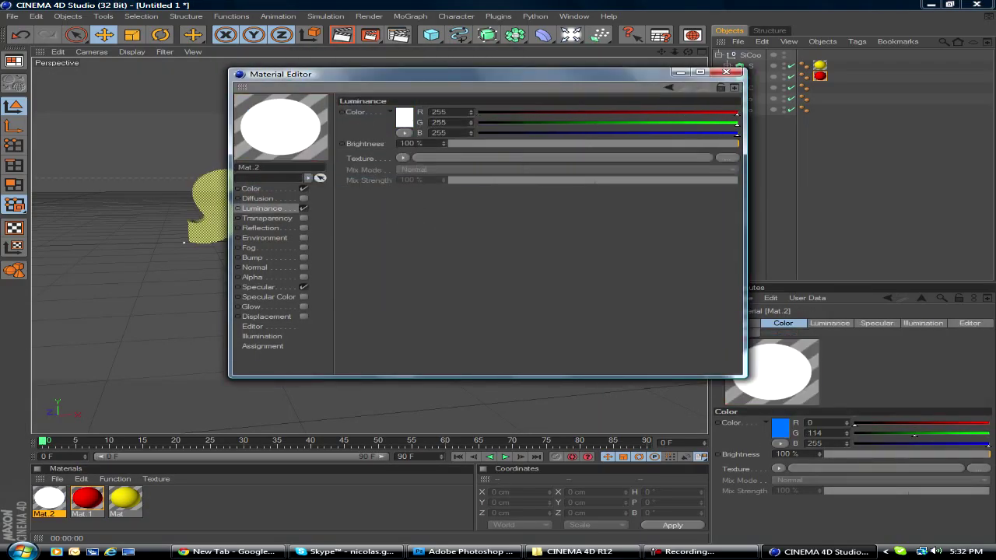
click(304, 218)
drag(736, 143, 571, 143)
click(304, 209)
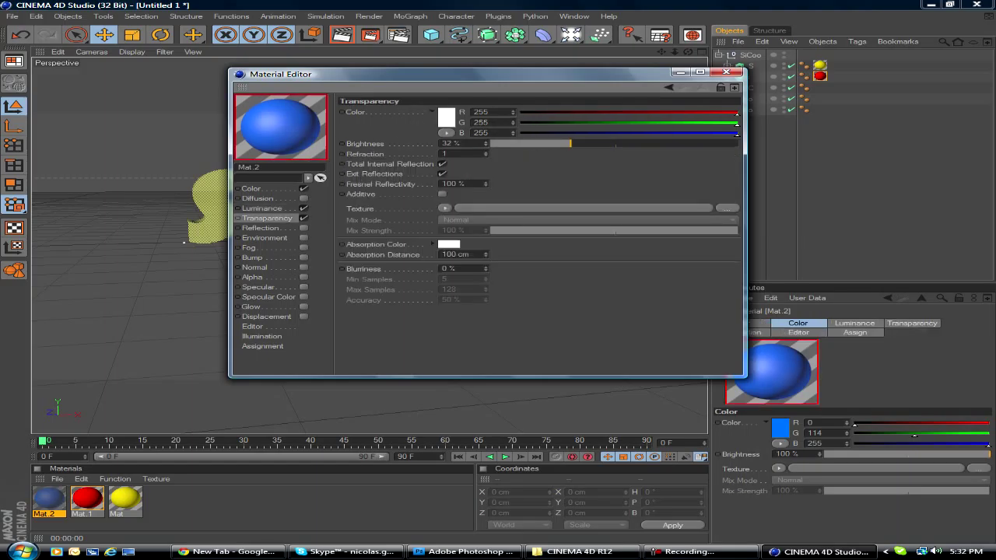
click(304, 286)
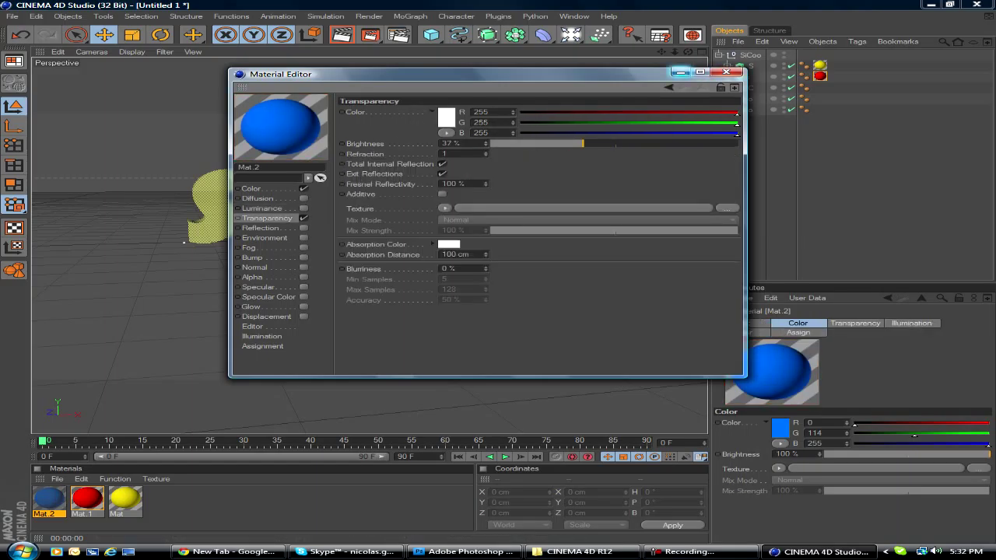
click(726, 73)
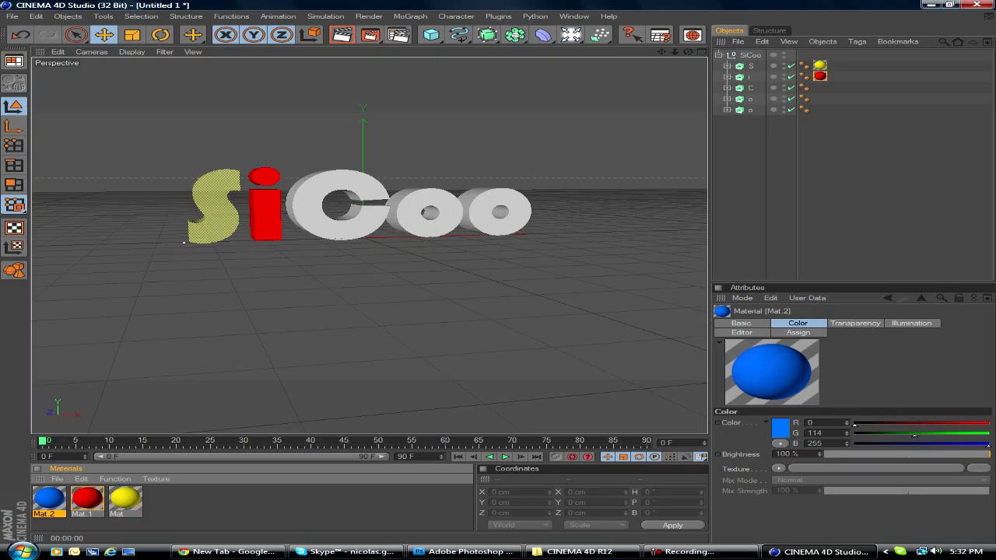
Apply the blue material to the letter C and preview the render in the viewport
drag(185, 243, 335, 206)
key(ctrl+r)
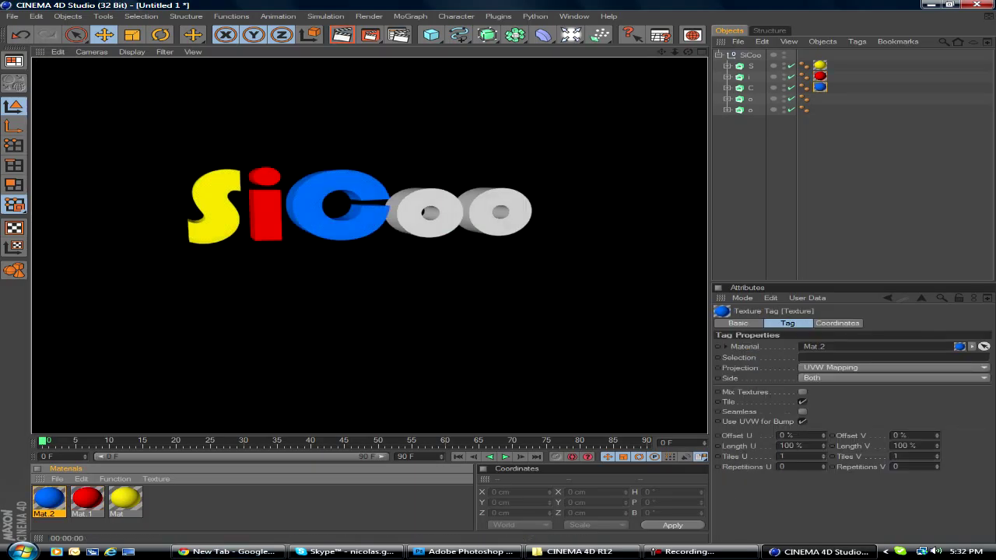
Create a fourth material and set its color to beige with RGB 227, 208, 156
double_click(195, 502)
double_click(48, 502)
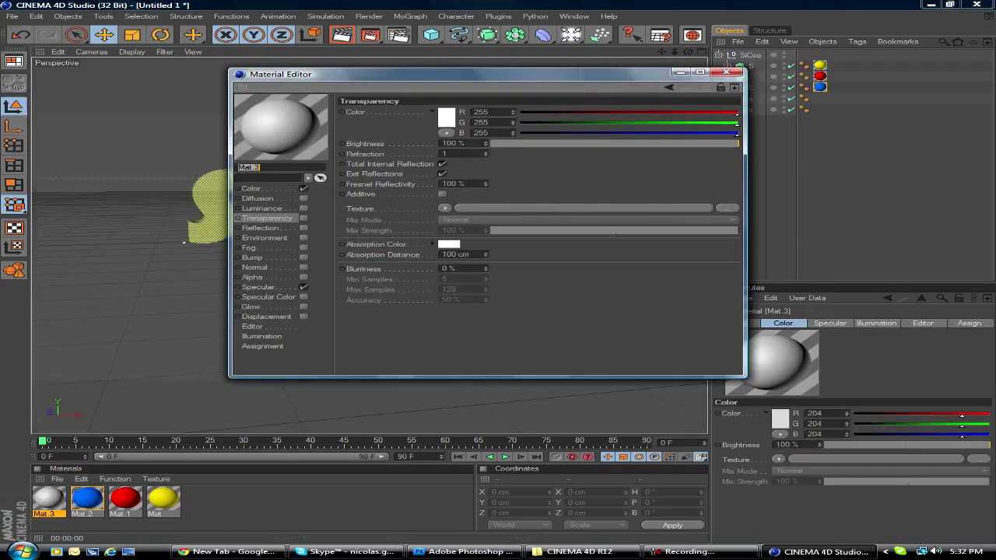
click(251, 189)
click(445, 117)
drag(312, 87, 340, 82)
key(Return)
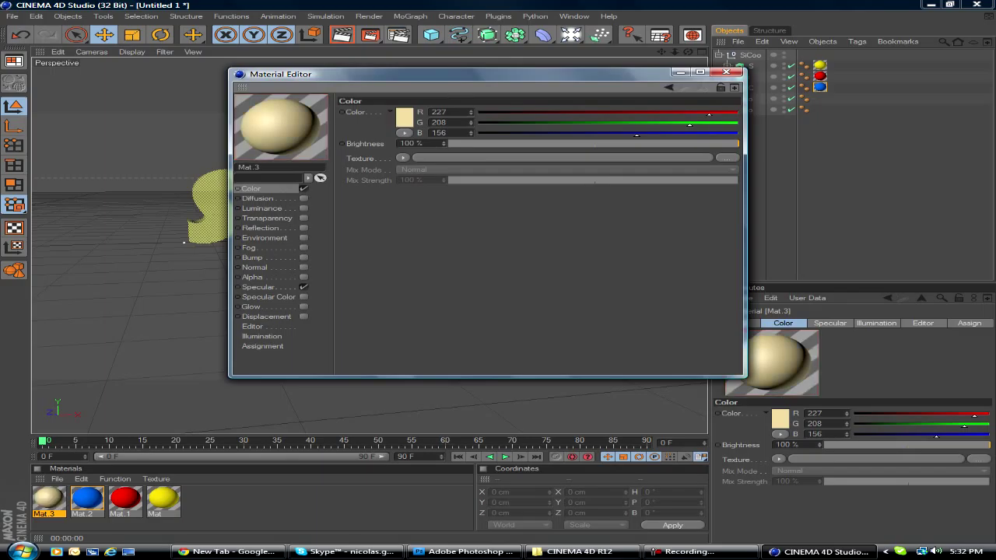
Turn off specular and enable transparency on the beige material, and apply it to the first letter o
click(303, 287)
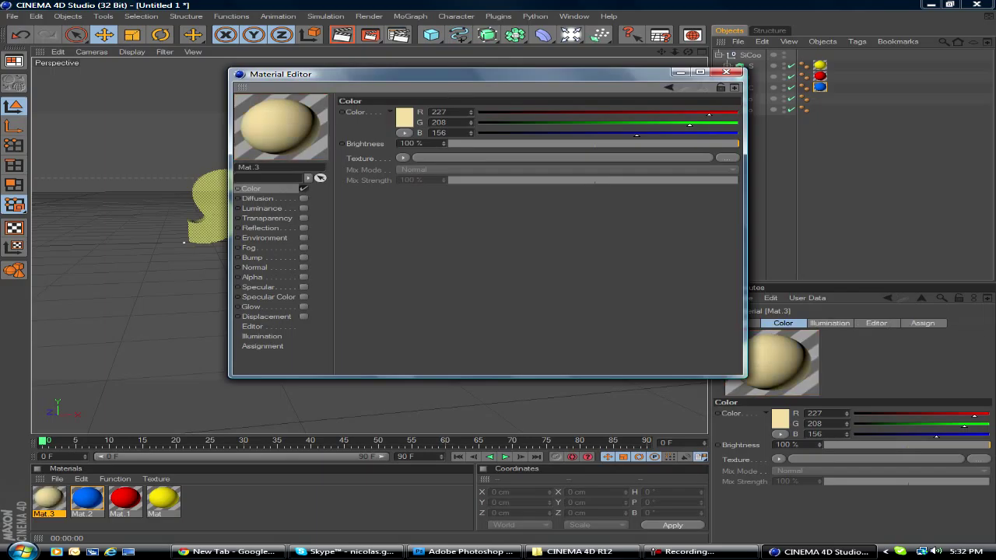
click(304, 218)
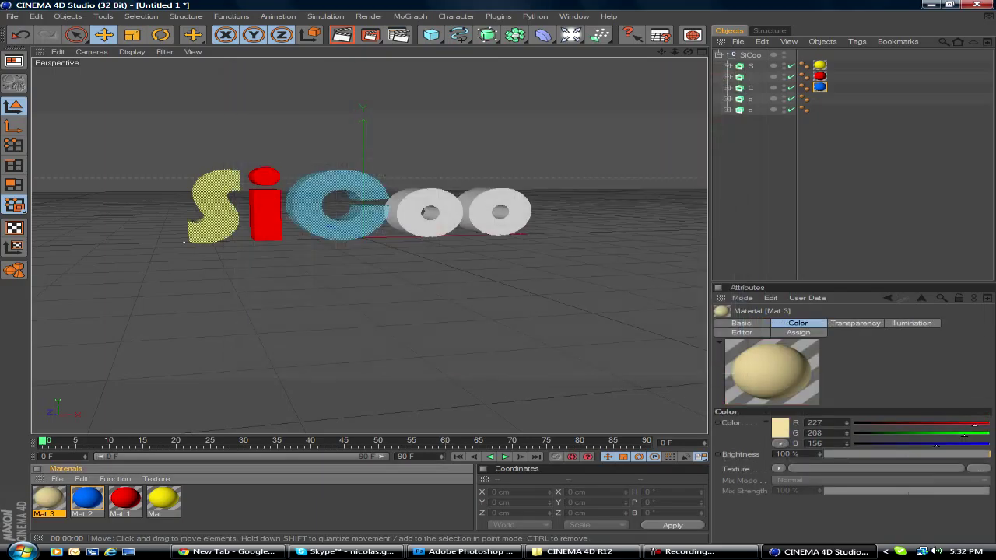
click(726, 73)
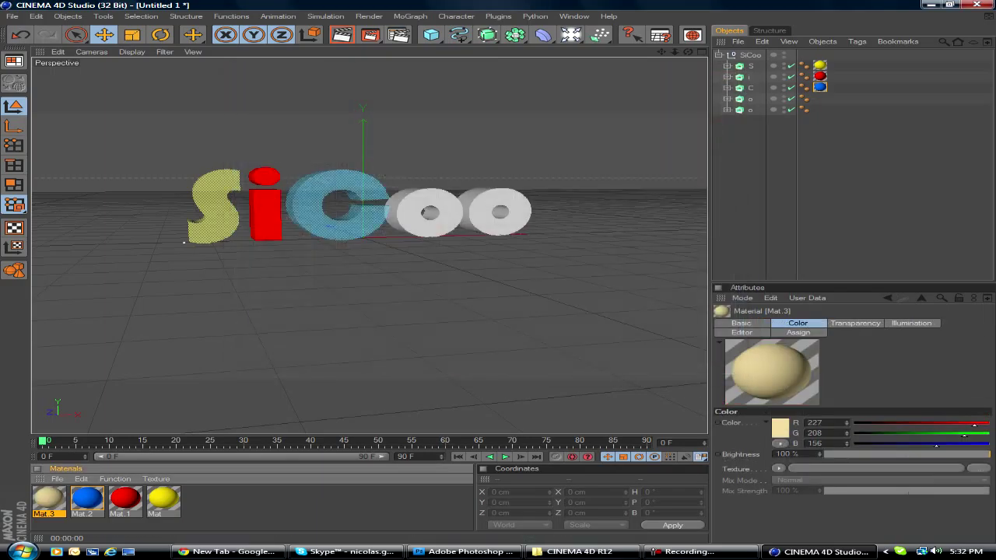
drag(48, 500, 428, 211)
Create a fifth material and set its color to orange with RGB 224, 111, 5
double_click(234, 502)
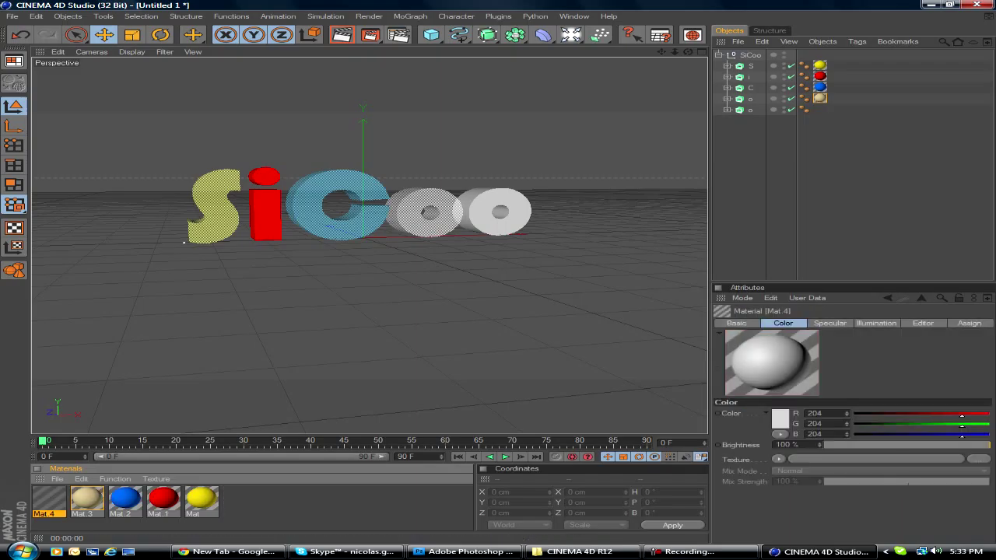
double_click(48, 501)
click(251, 188)
click(403, 116)
drag(318, 90, 410, 86)
click(407, 81)
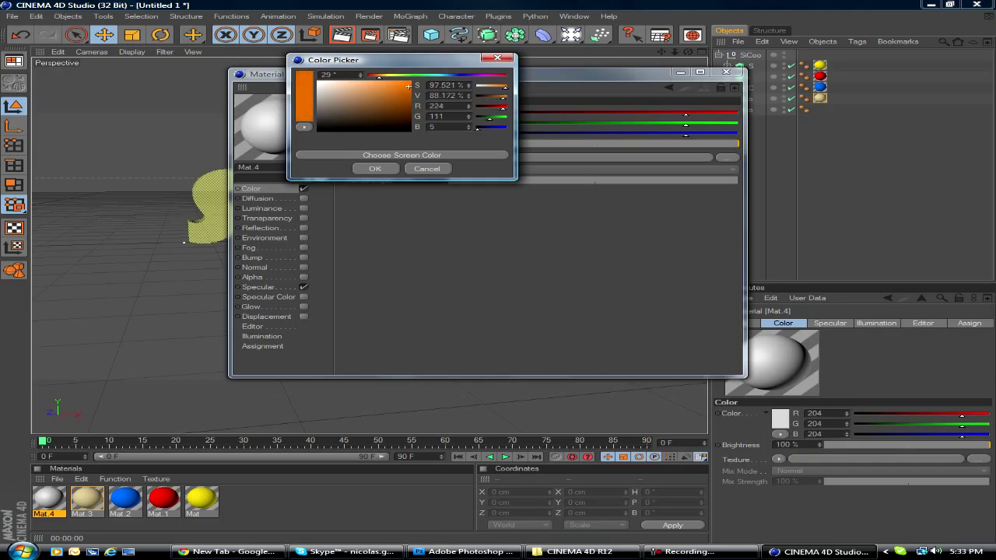
click(375, 168)
Set the orange material's transparency brightness to 50 %, apply it to the last letter o, and preview the render
click(303, 218)
drag(735, 144, 647, 143)
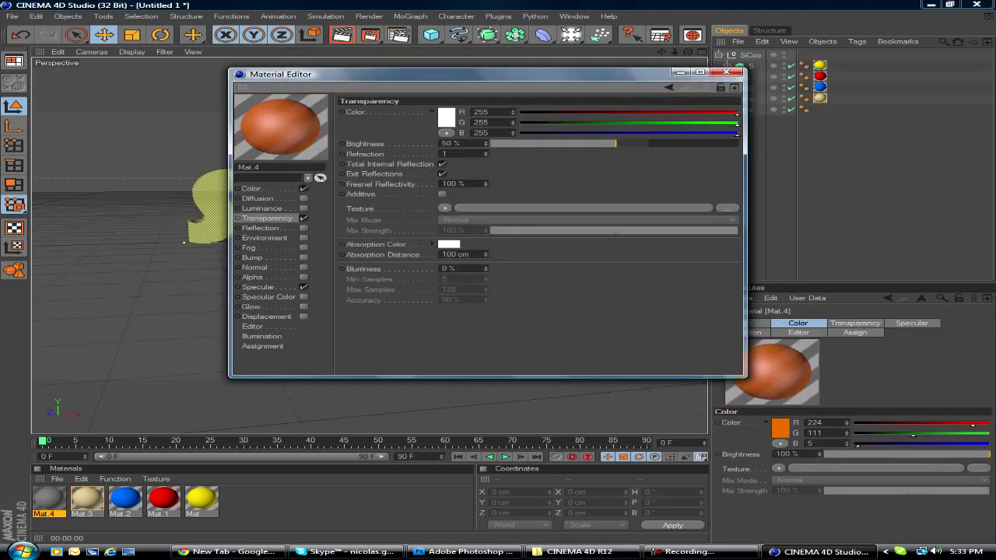
click(725, 72)
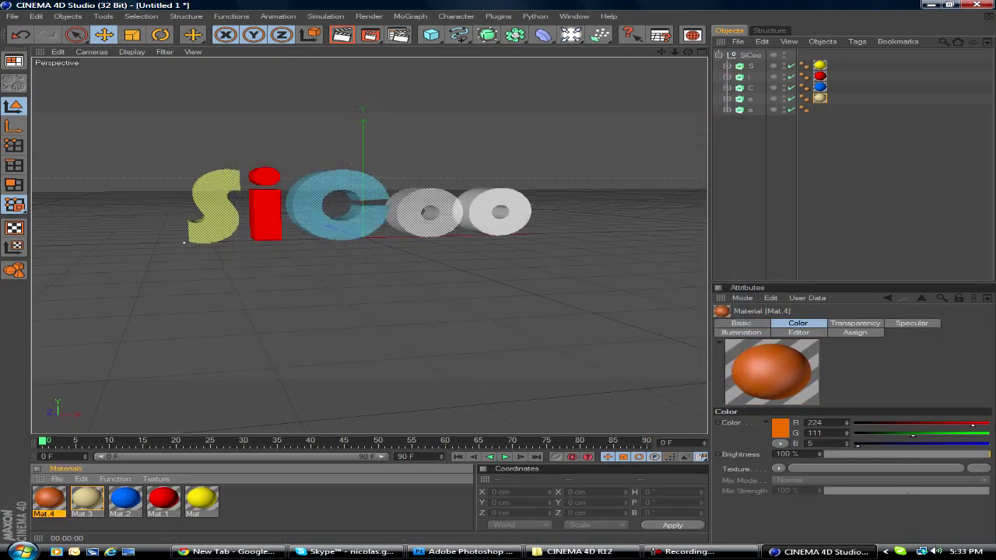
drag(48, 498, 500, 211)
key(ctrl+r)
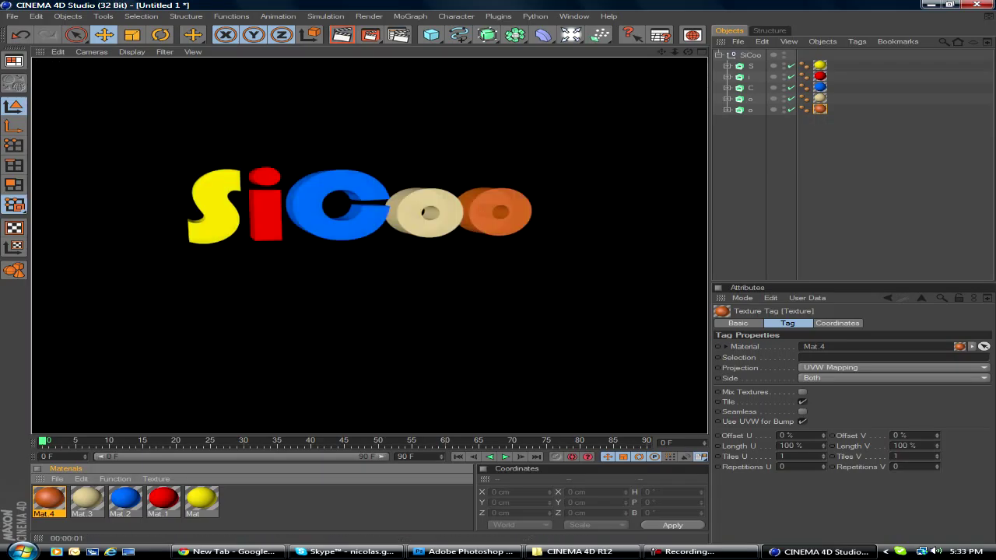
Reduce the orange material's transparency and render the scene to the Picture Viewer
double_click(48, 498)
click(726, 73)
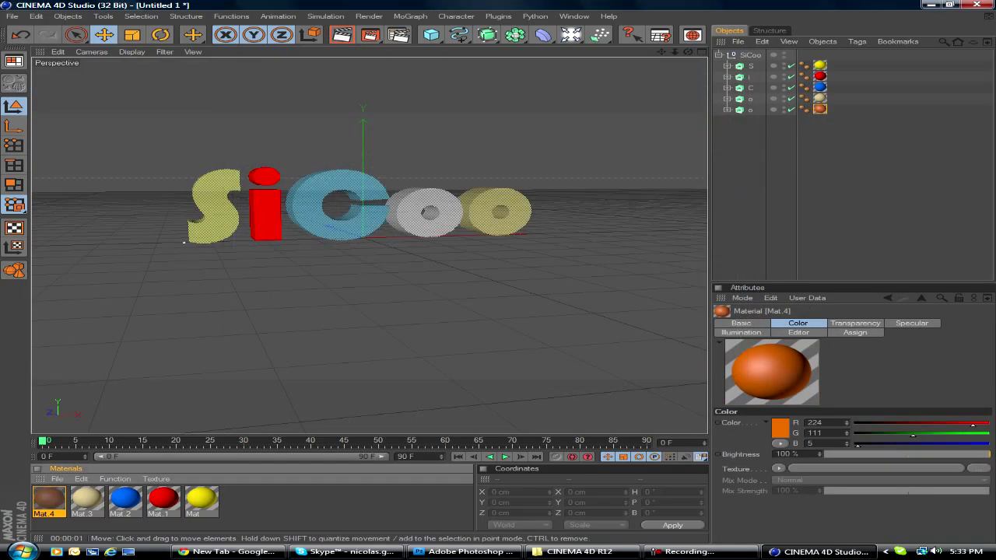
click(341, 34)
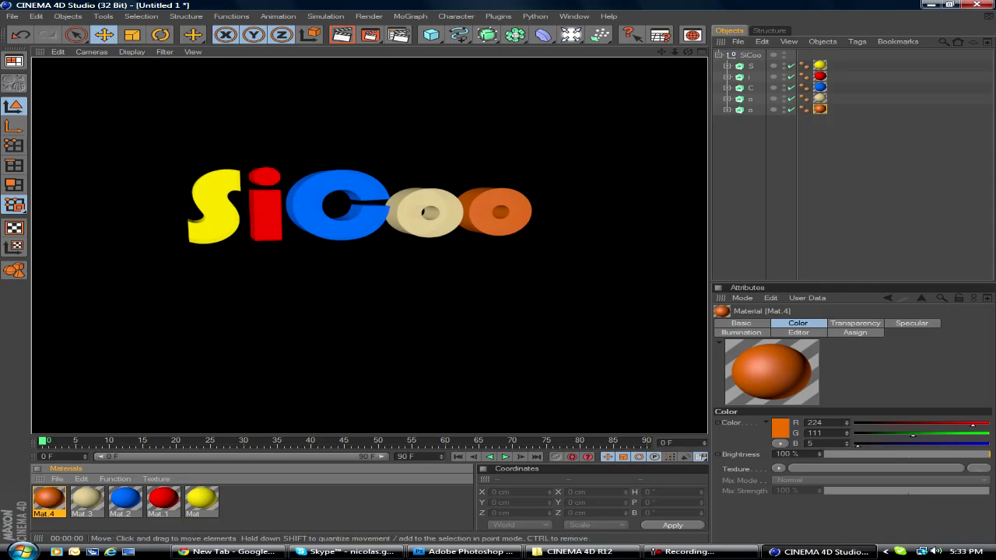
click(370, 34)
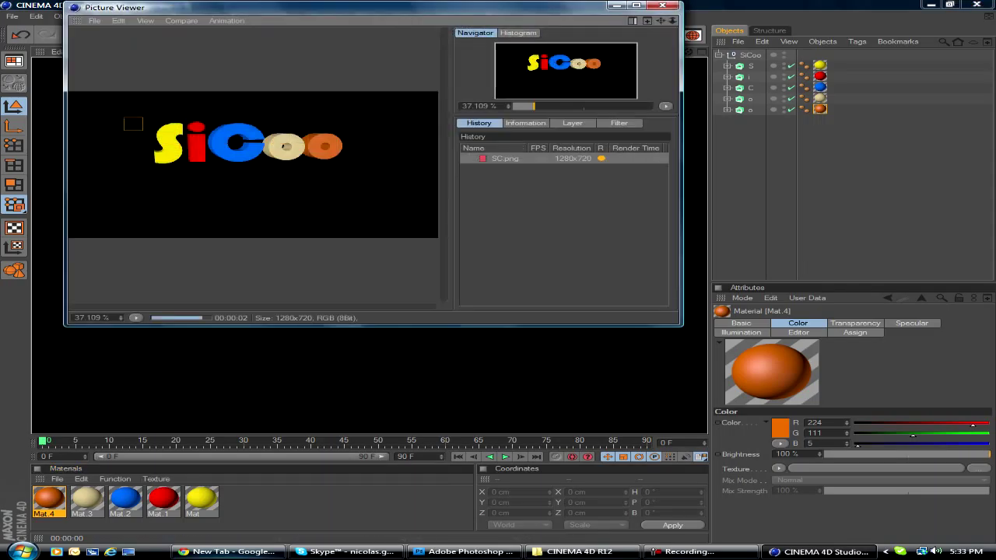
Switch to Photoshop by opening the rendered SC.png from the desktop in it
key(super+d)
drag(27, 342, 467, 552)
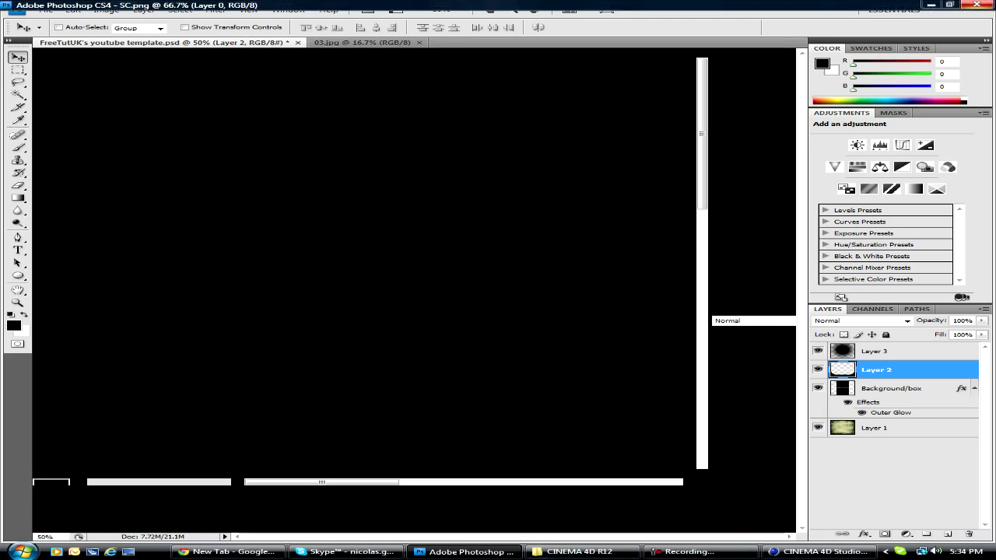
Copy the SiCoo text from SC.png with a rectangular marquee and paste it into the YouTube template document
key(m)
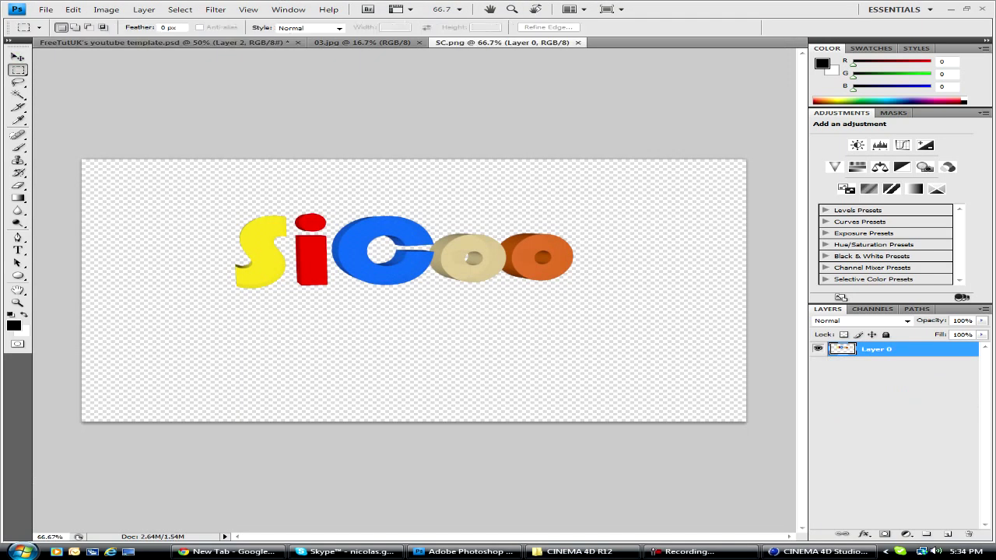
key(ctrl+c)
key(ctrl+Tab)
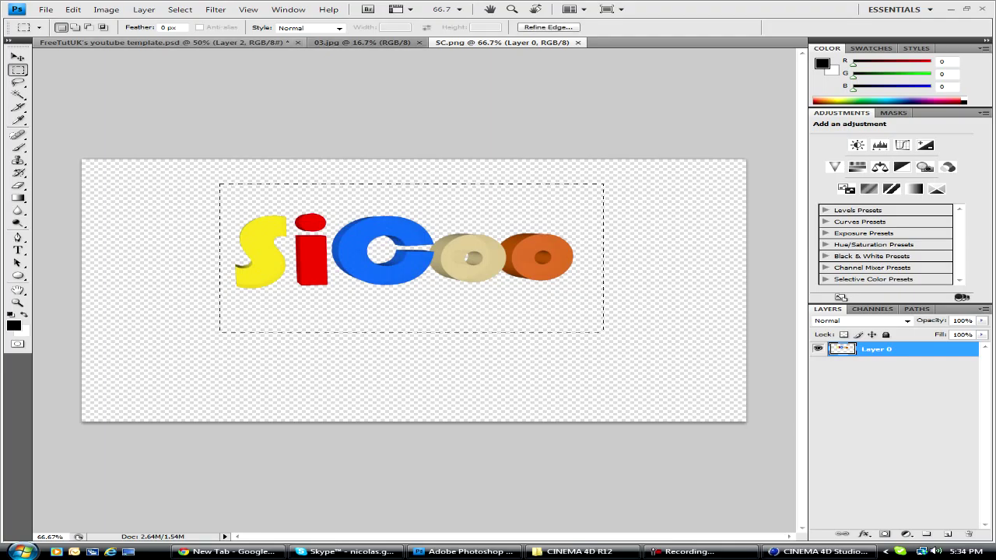
key(ctrl+v)
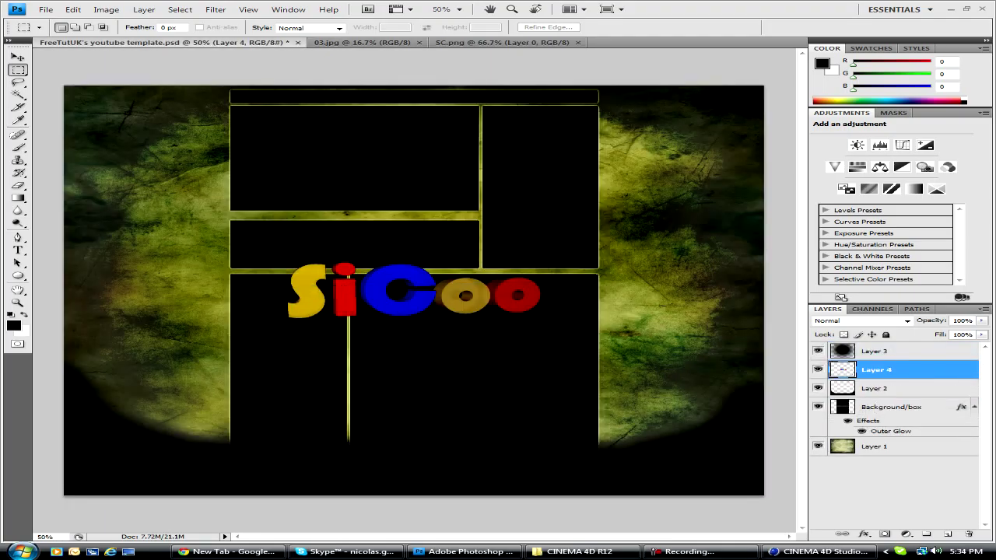
Rotate the pasted SiCoo text about -92° and place it vertically over the left edge of the boxes
click(72, 9)
click(117, 201)
drag(544, 257, 377, 173)
drag(414, 309, 188, 220)
drag(268, 140, 248, 124)
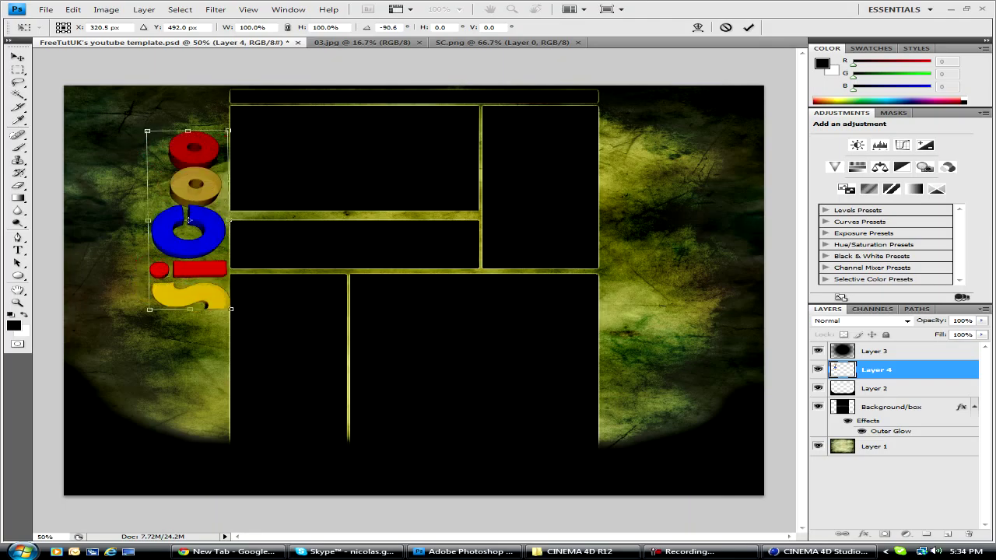
drag(188, 220, 201, 217)
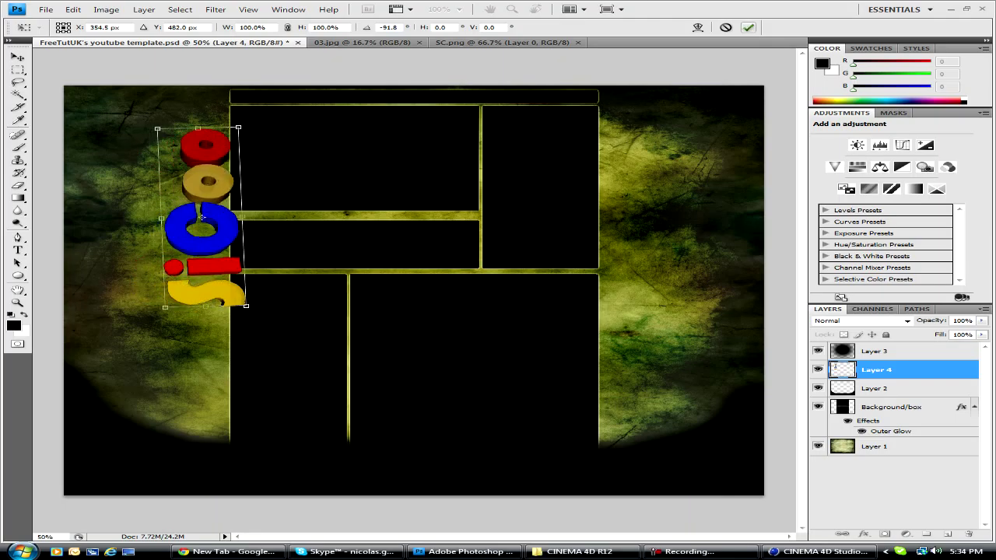
key(Return)
Duplicate the rotated SiCoo text layer under the name Sicoo2
right_click(870, 369)
click(739, 150)
text(Sicoo2)
key(Return)
key(v)
Move the Sicoo2 text to the right edge of the boxes and rotate it about 170° so it reads downward
click(72, 9)
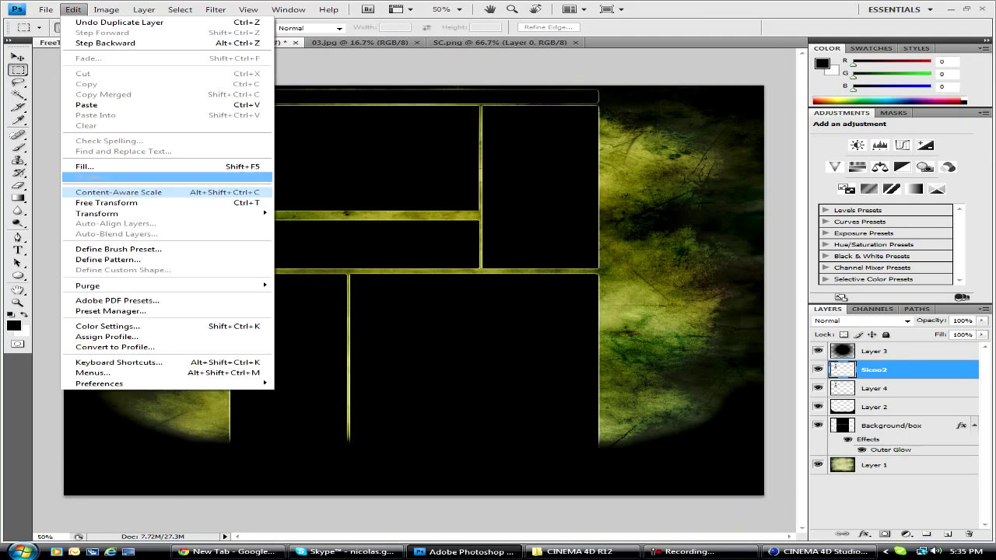
click(101, 202)
drag(231, 217, 617, 223)
drag(669, 124, 584, 343)
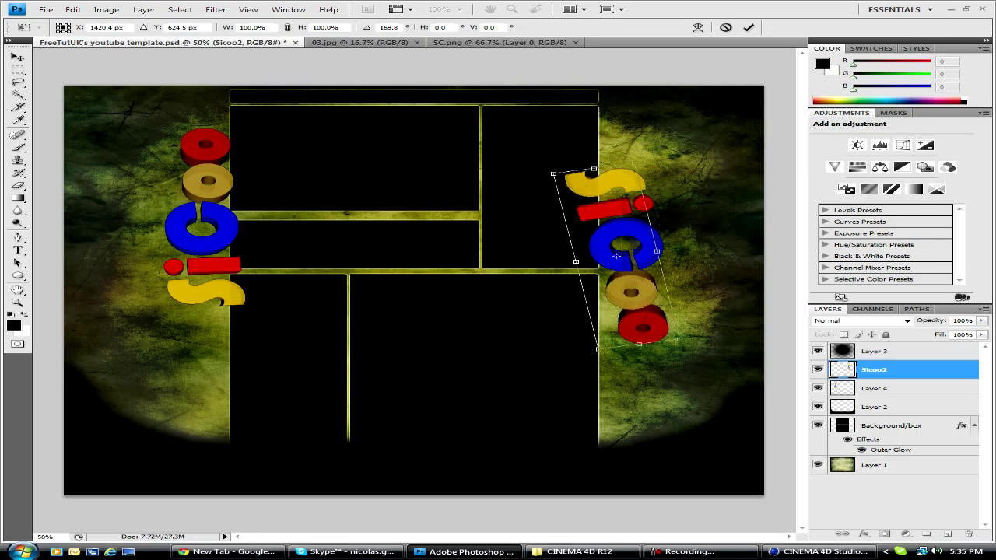
drag(617, 225, 617, 256)
key(Return)
key(m)
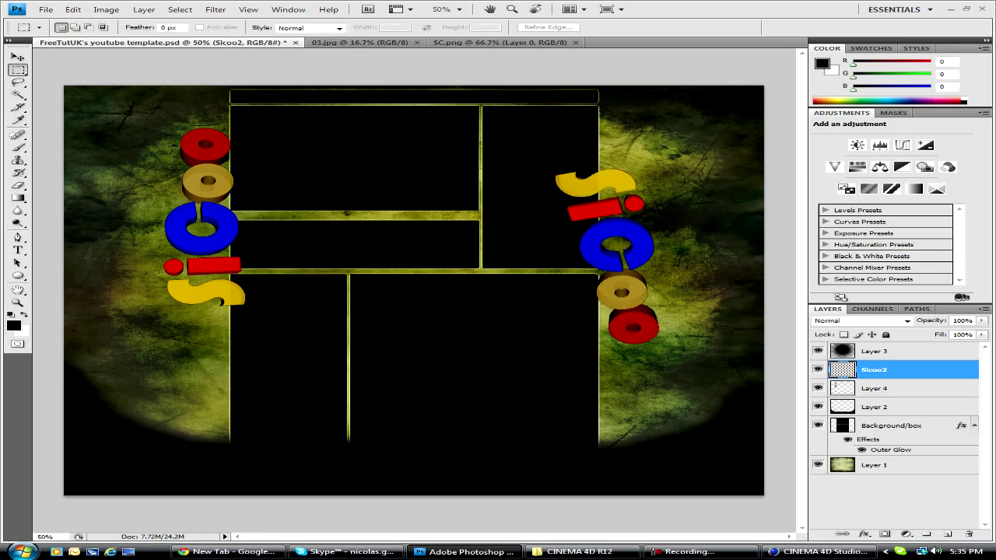
Tilt the left SiCoo text on Layer 4 clockwise by about 8° and shift it down slightly
click(874, 388)
click(46, 9)
mouse_move(73, 9)
click(107, 203)
mouse_move(195, 249)
mouse_down()
mouse_move(206, 261)
mouse_move(206, 252)
mouse_up()
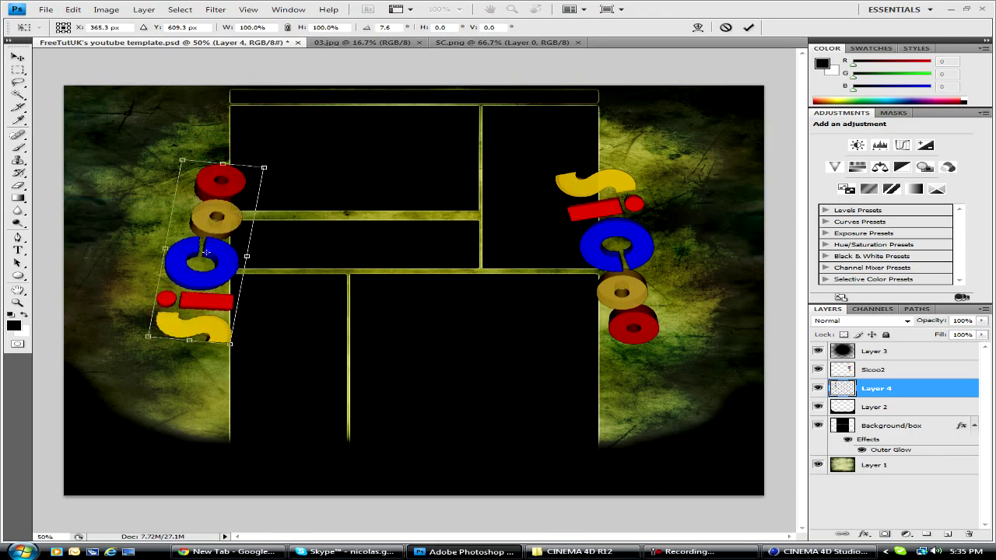
key(Return)
key(v)
Nudge the Sicoo2 text upward and slightly to the right along the right edge of the boxes
key(alt+])
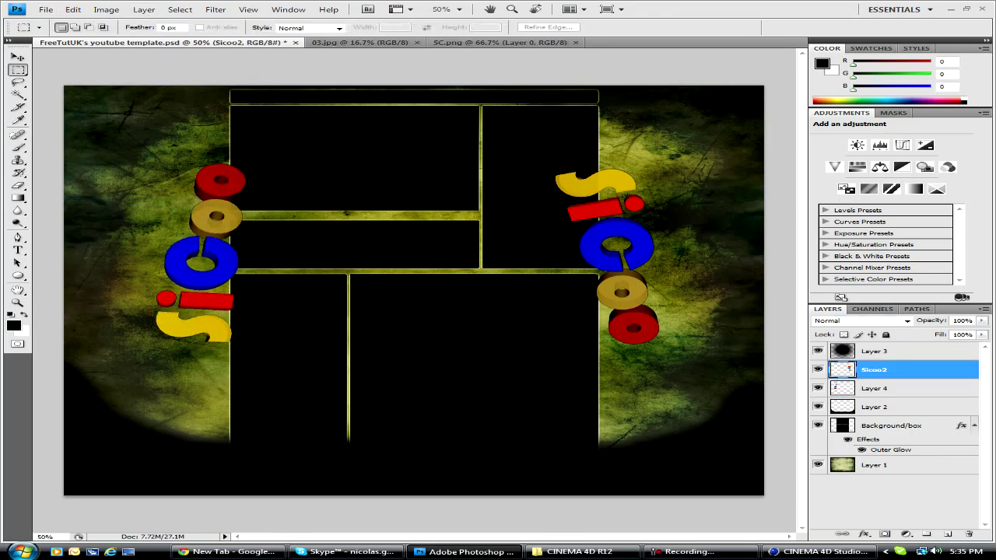
key(shift+Up)
key(shift+Up)
key(shift+Up)
key(shift+Left)
key(shift+Right)
key(shift+Right)
key(shift+Right)
key(shift+Right)
key(shift+Right)
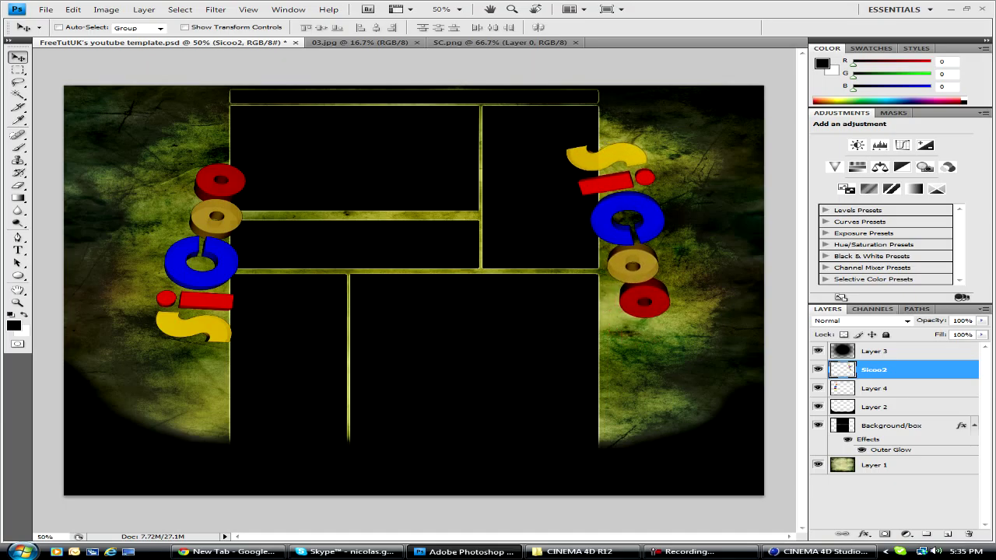
Nudge the left SiCoo text on Layer 4 upward and slightly right to match the height of the copy
key(alt+[)
key(shift+Up)
key(shift+Up)
key(shift+Up)
key(shift+Up)
key(shift+Up)
key(shift+Up)
key(shift+Right)
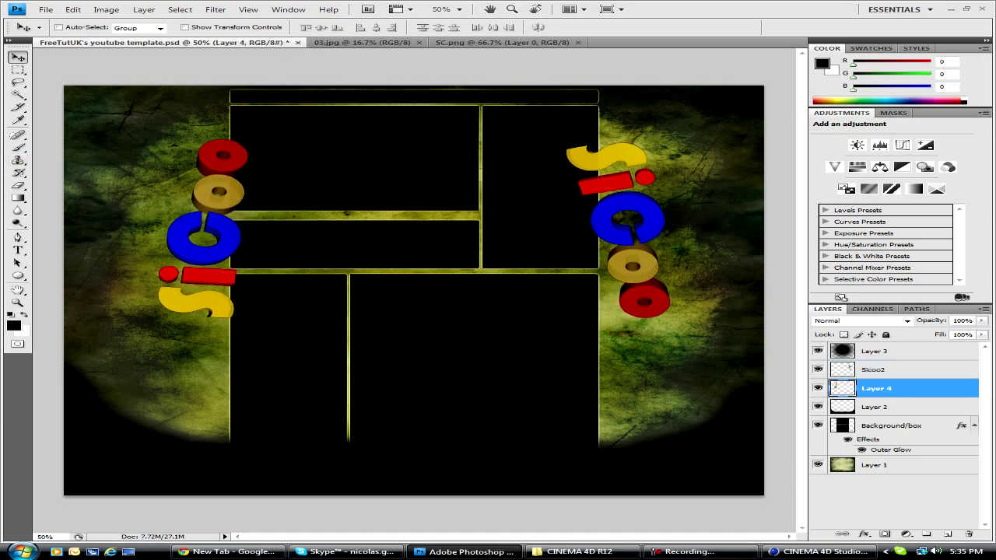
Gather both SiCoo text layers in a new group above a new empty layer, and make that empty layer active
click(947, 534)
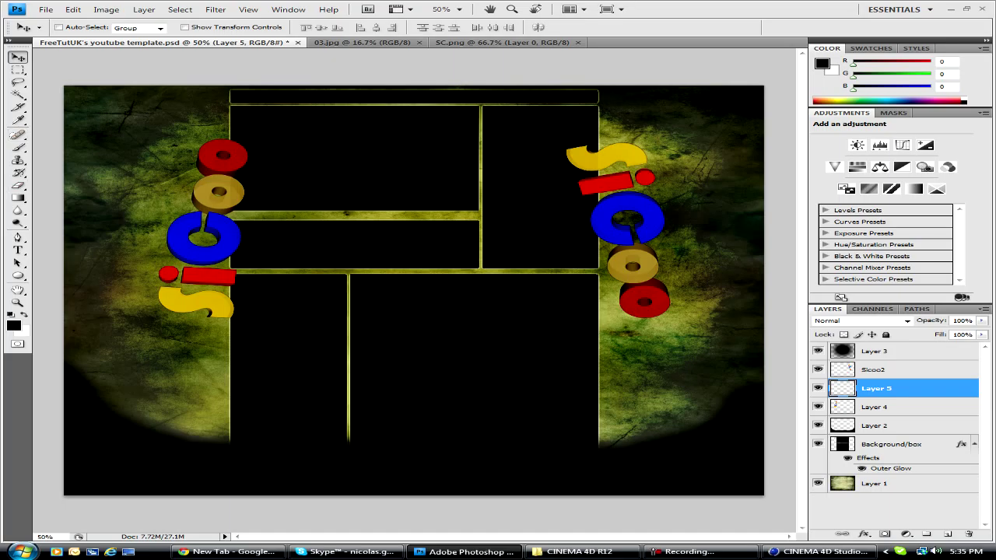
click(925, 534)
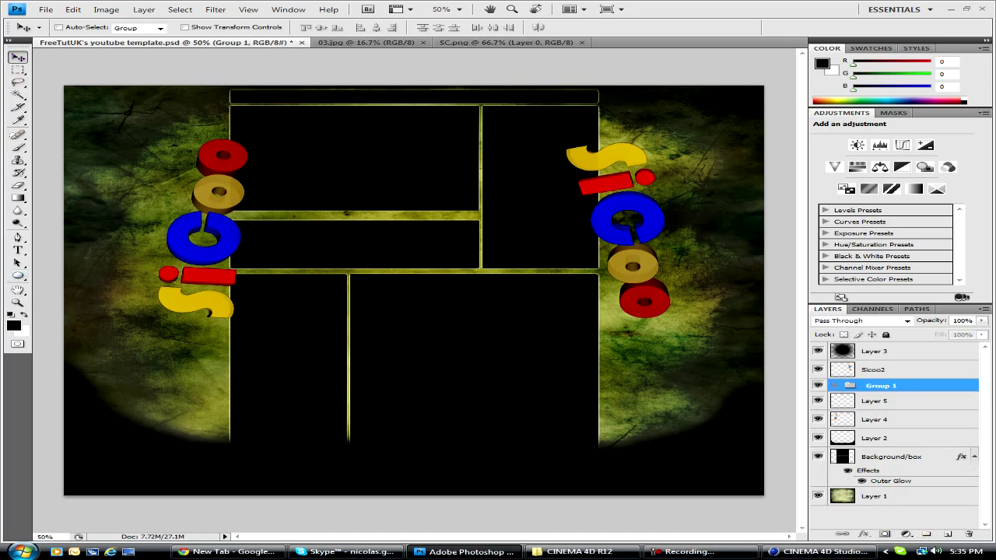
mouse_move(874, 422)
mouse_down()
mouse_move(880, 386)
mouse_move(879, 408)
mouse_up()
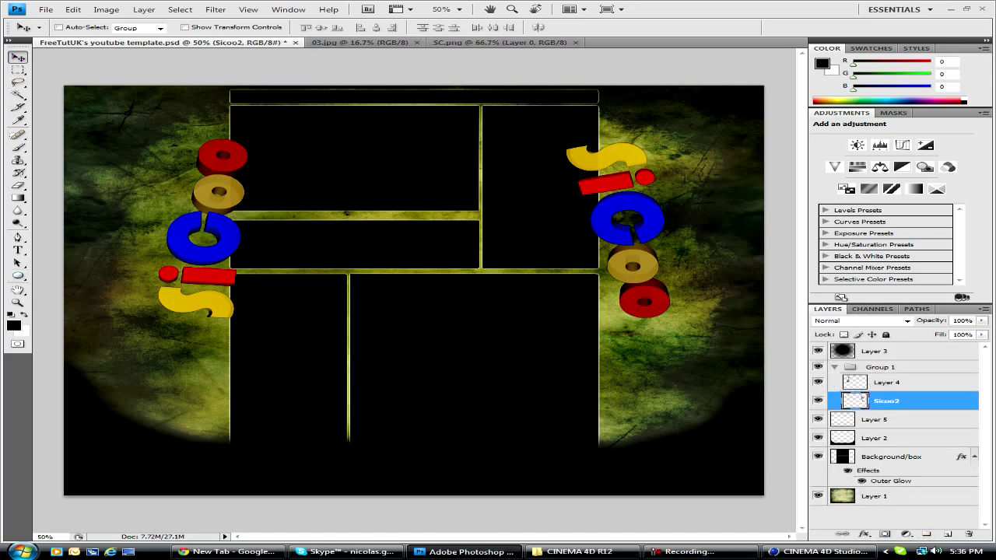
click(834, 366)
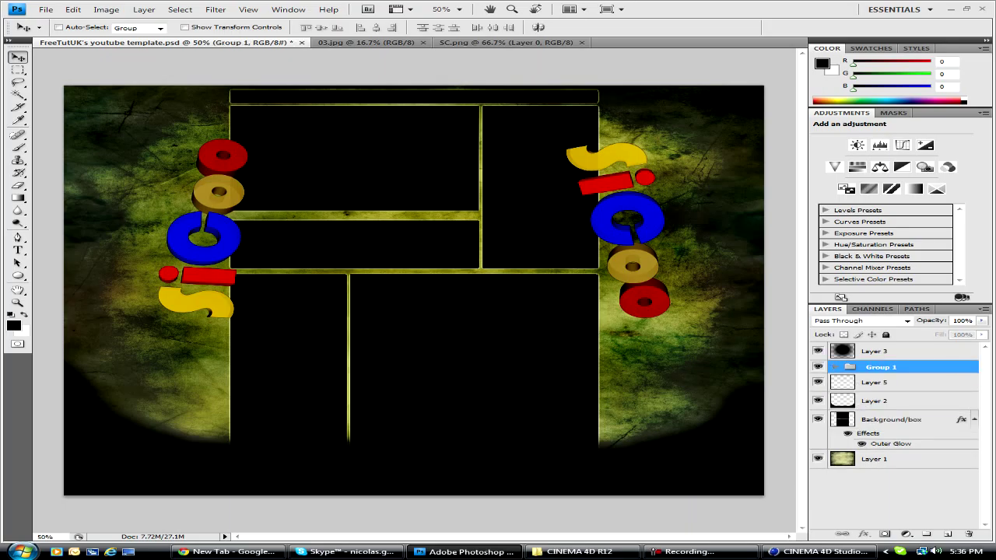
click(875, 351)
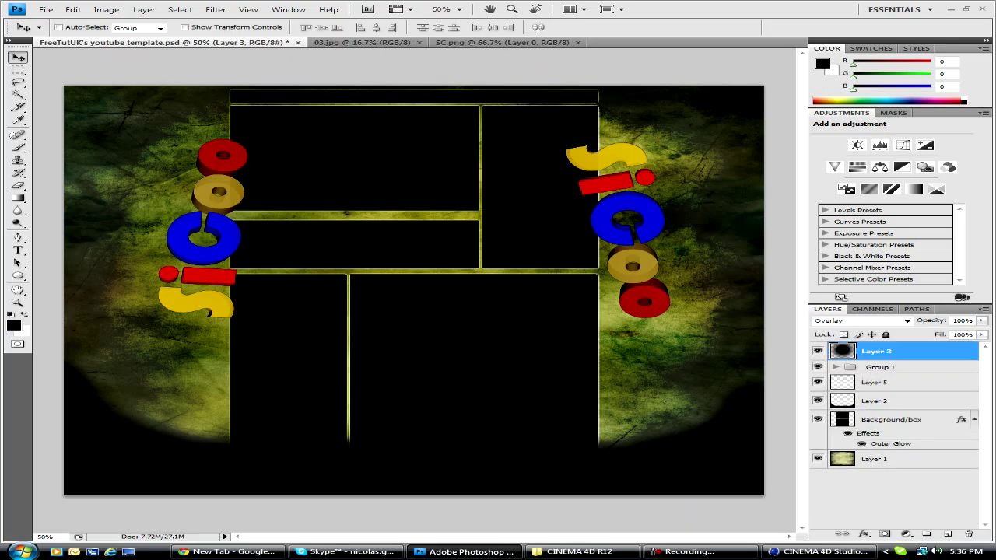
click(875, 382)
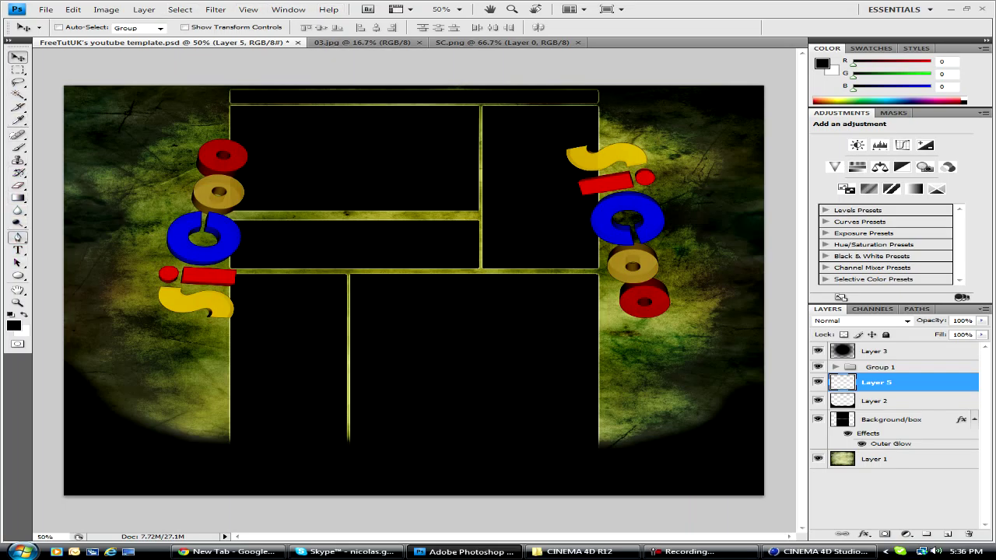
click(18, 237)
click(18, 223)
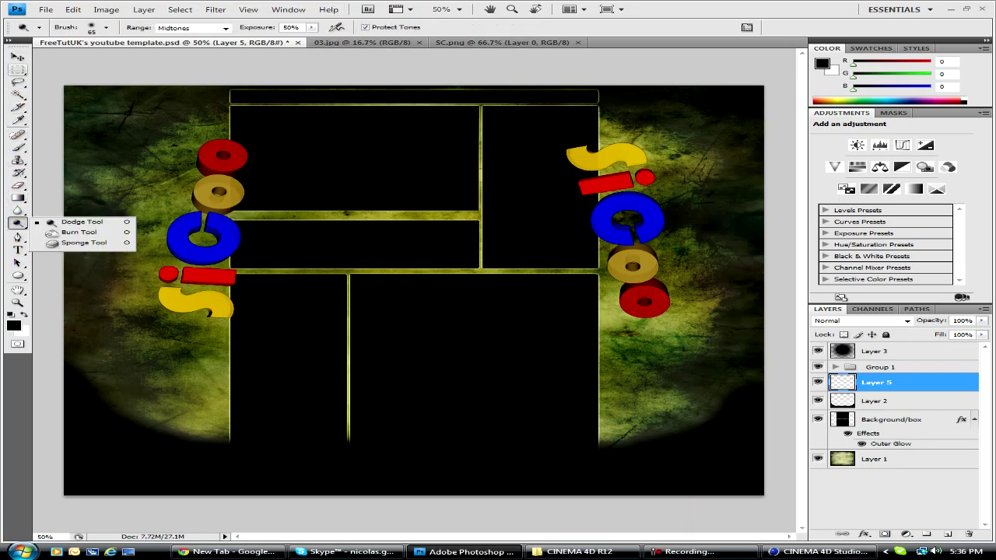
click(18, 69)
click(18, 263)
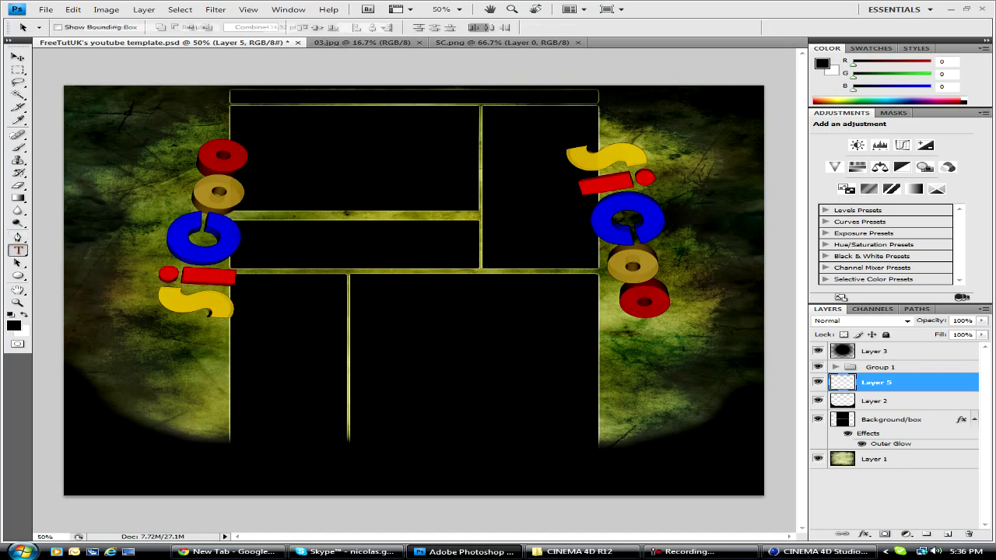
click(18, 224)
click(18, 210)
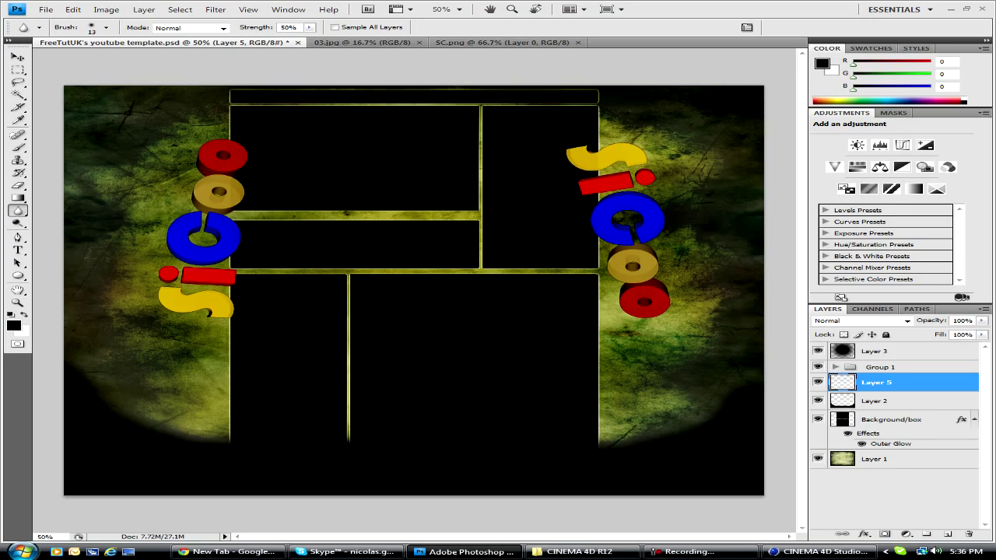
click(18, 198)
click(18, 172)
click(18, 146)
click(18, 134)
click(18, 121)
click(18, 94)
click(18, 81)
Draw a tall narrow black rectangle and transform it into a diagonal band across the canvas, rotated about -55° with its height scaled to about 219%
click(18, 276)
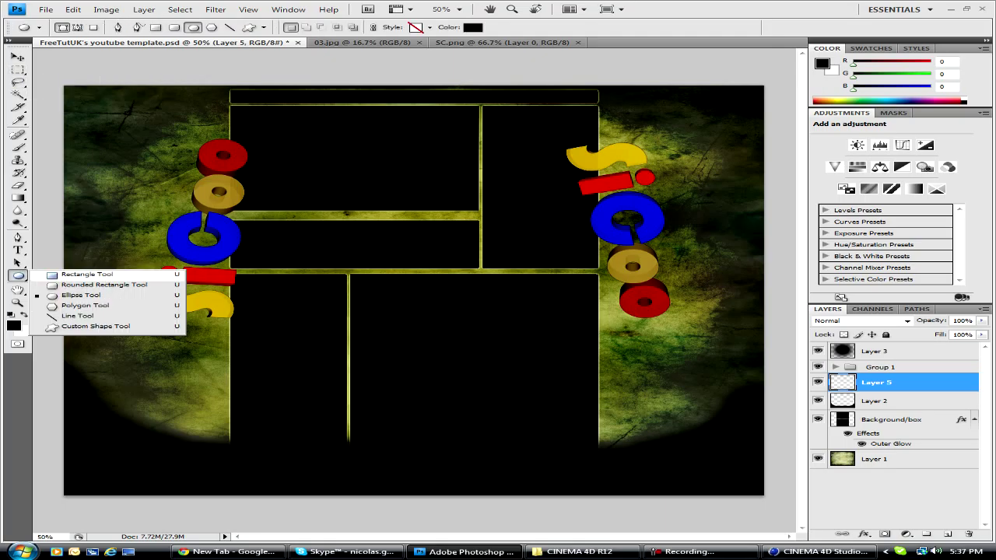
drag(393, 392, 381, 472)
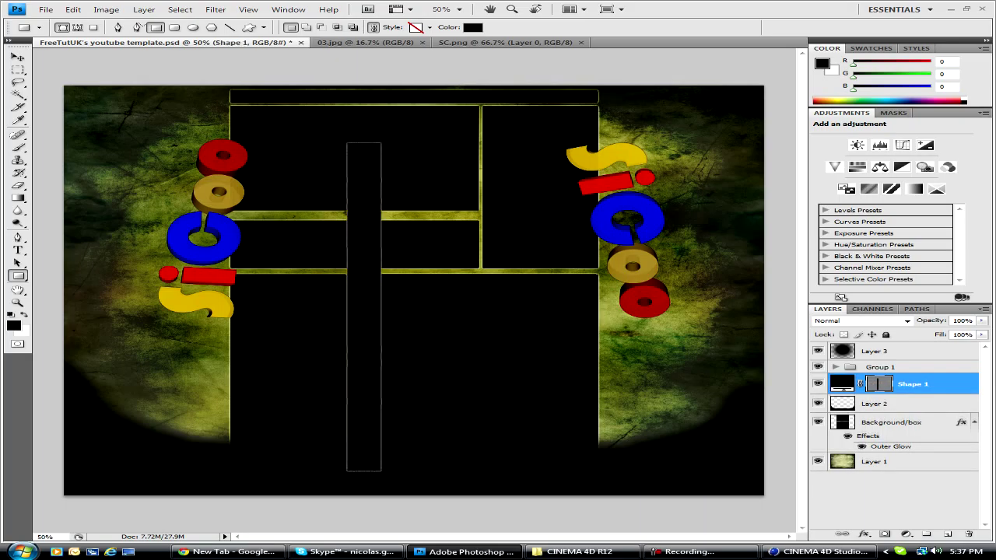
click(72, 9)
click(101, 204)
drag(389, 478, 231, 209)
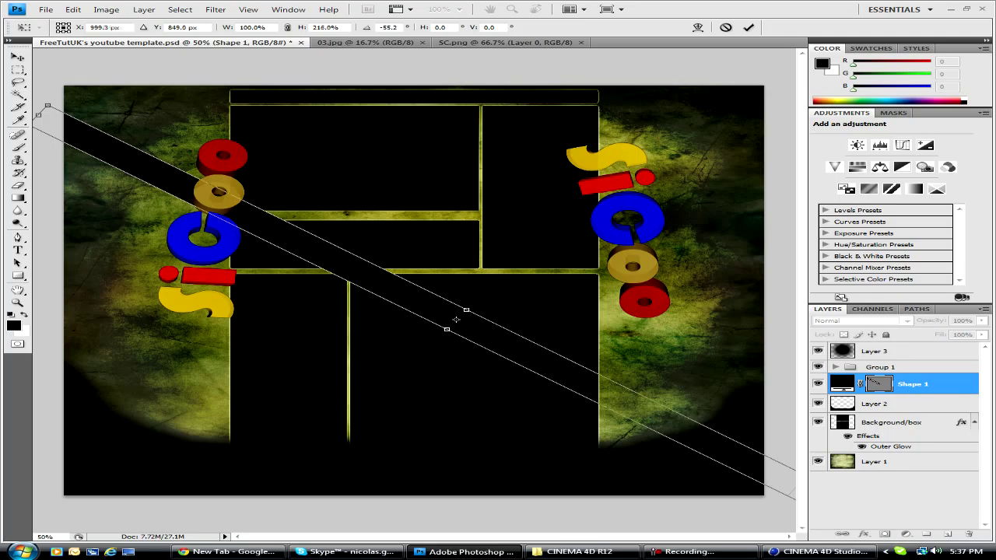
drag(456, 319, 458, 320)
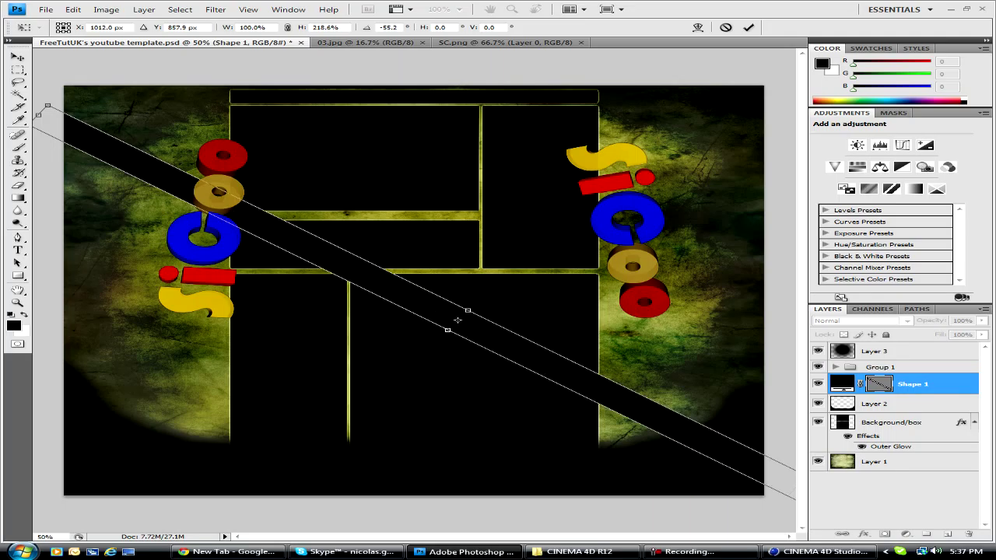
key(Return)
Reorder the layers so Shape 1 lies beneath Background/box and the overlay Layer 3 lies directly above Layer 1
drag(910, 384, 903, 453)
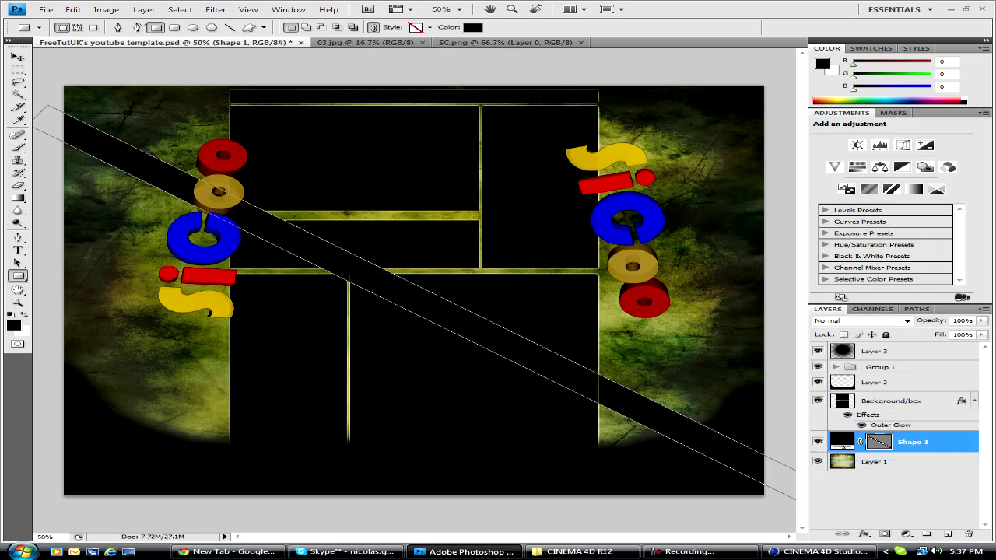
click(876, 351)
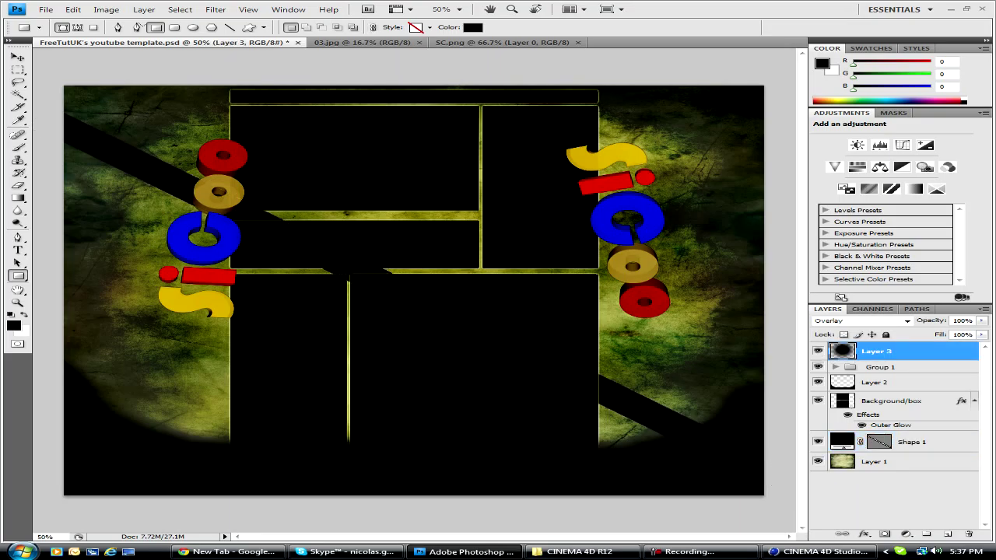
drag(876, 351, 876, 451)
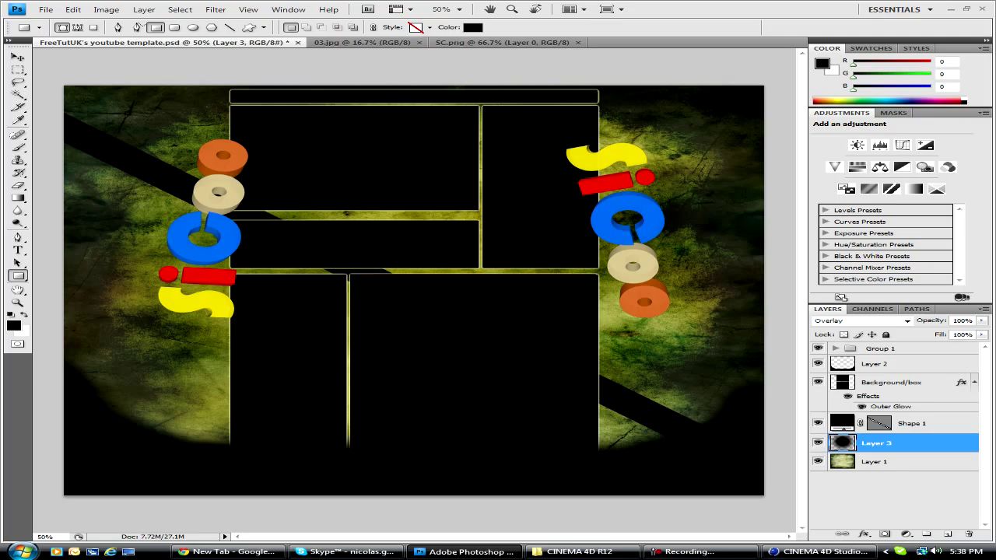
Duplicate the Shape 1 band and move the copy up and to the right, parallel to the original
key(ctrl+v)
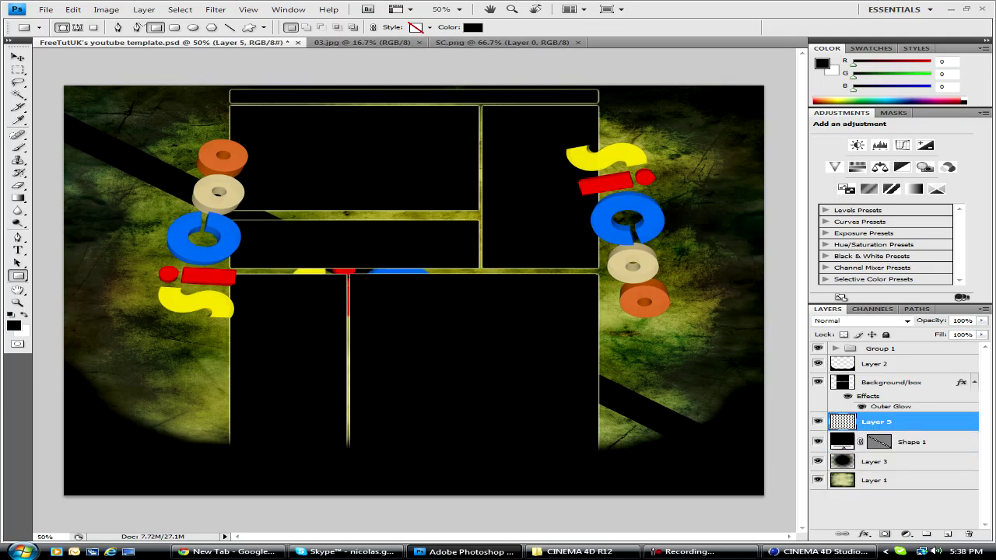
key(Delete)
right_click(926, 424)
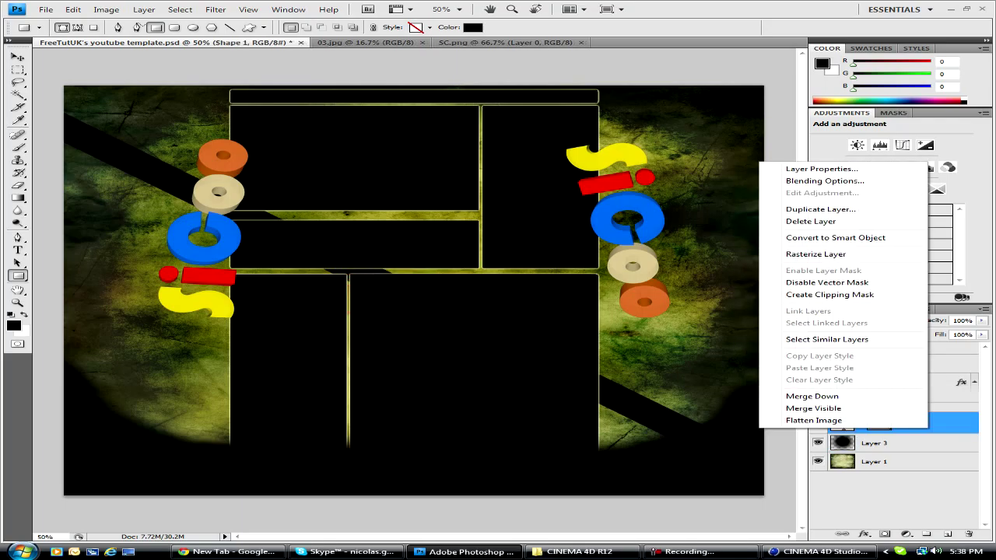
click(820, 210)
click(634, 167)
key(v)
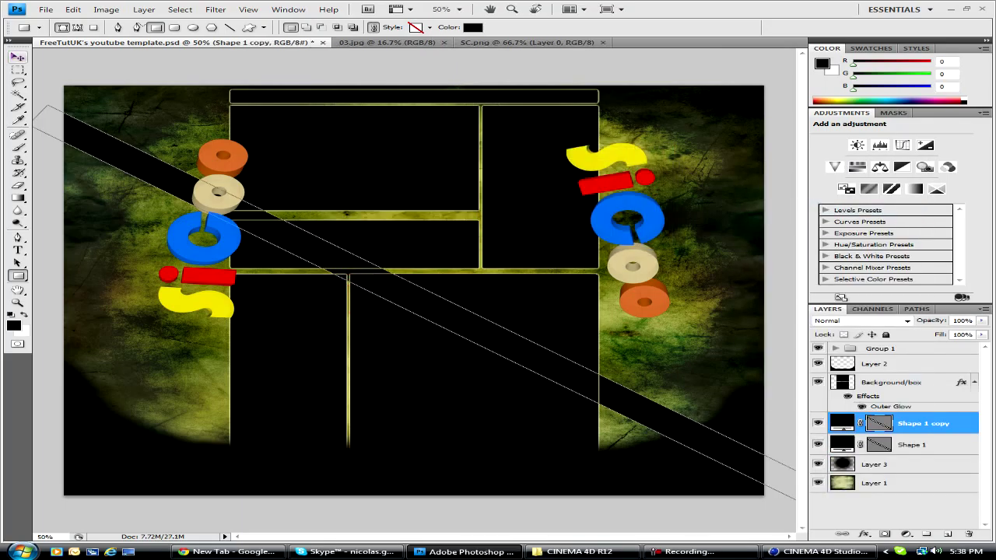
drag(405, 288, 431, 265)
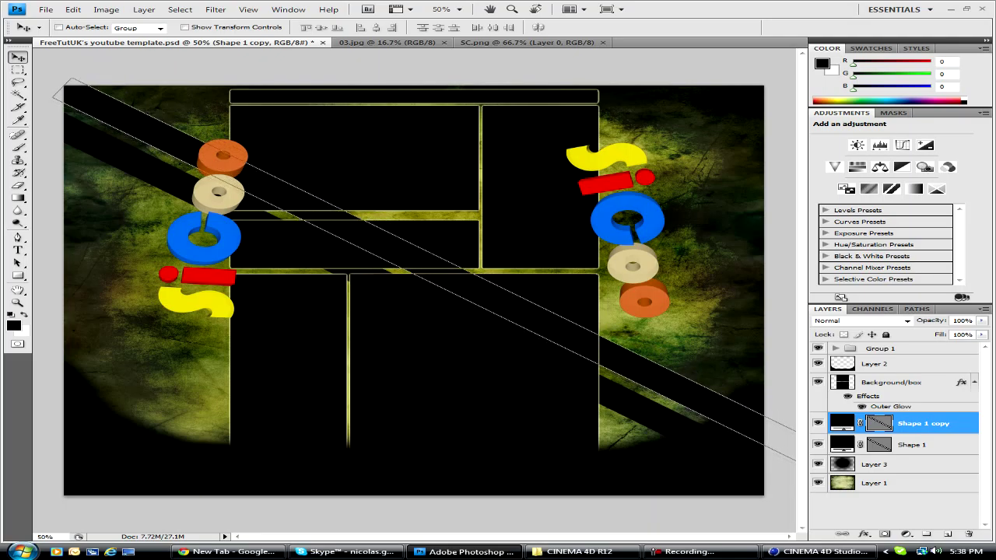
Apply a purple Color Overlay to the Shape 1 copy band
double_click(954, 424)
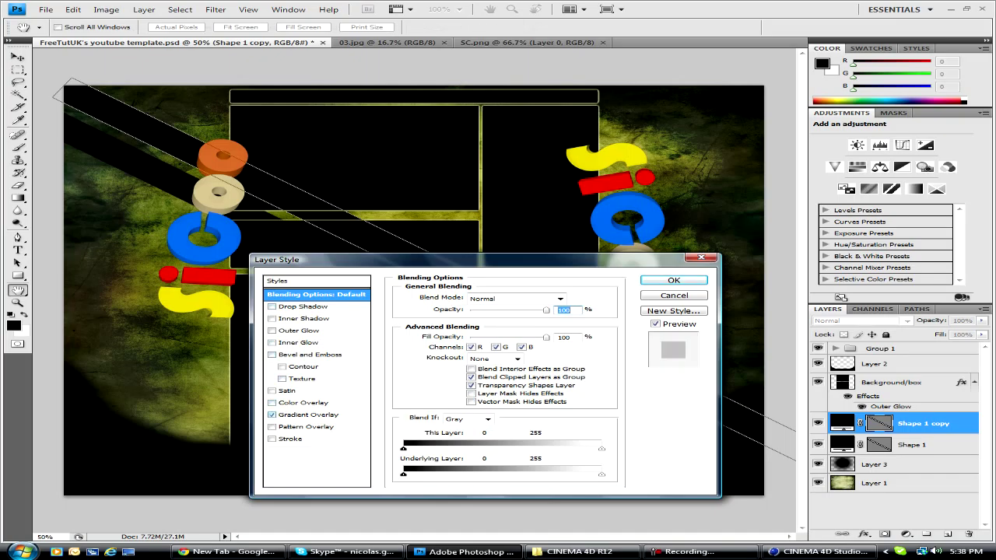
click(308, 415)
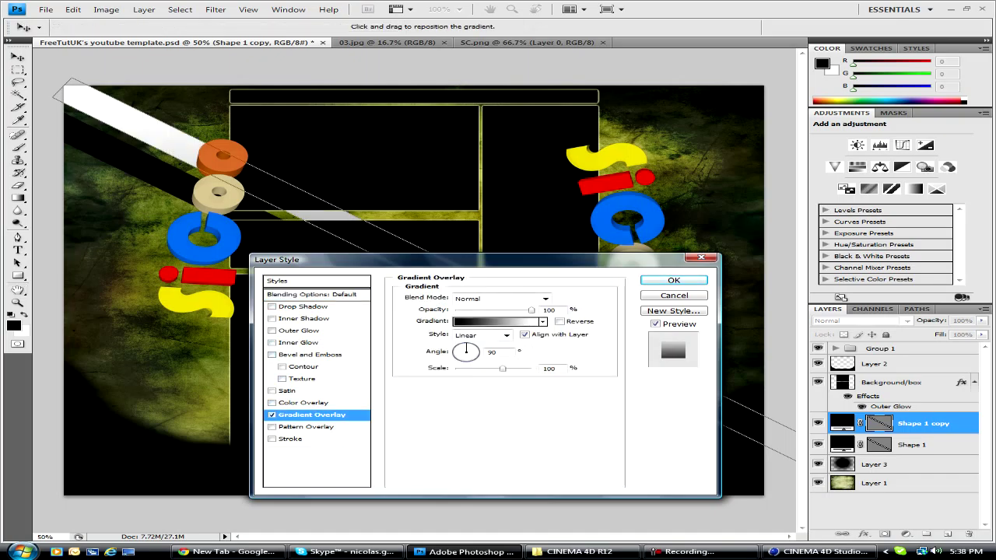
click(272, 415)
click(304, 402)
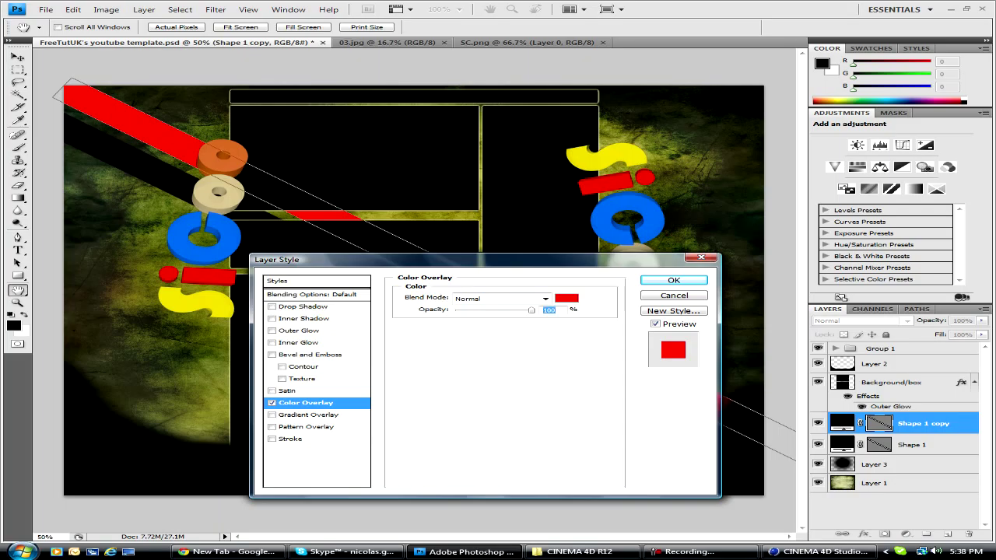
click(566, 298)
click(514, 174)
click(654, 135)
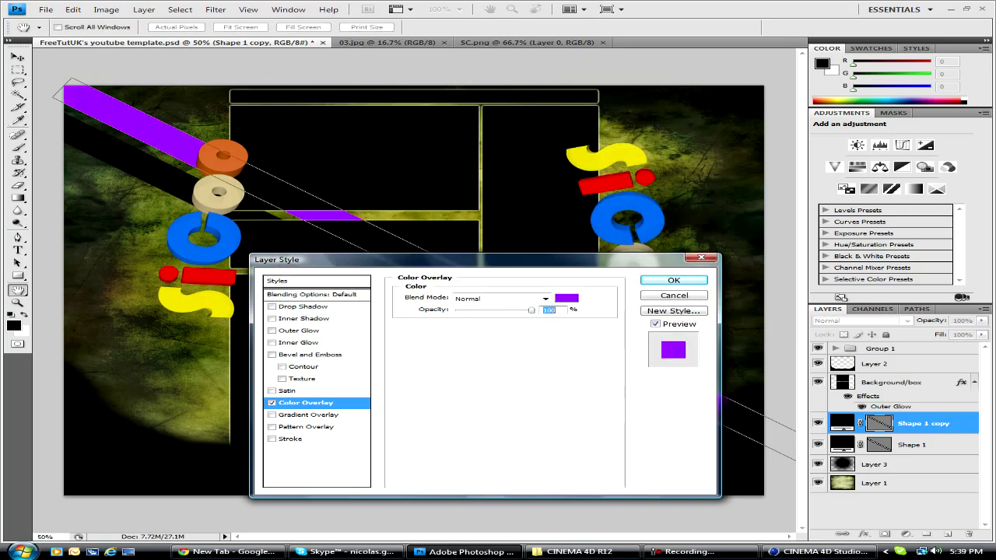
click(669, 282)
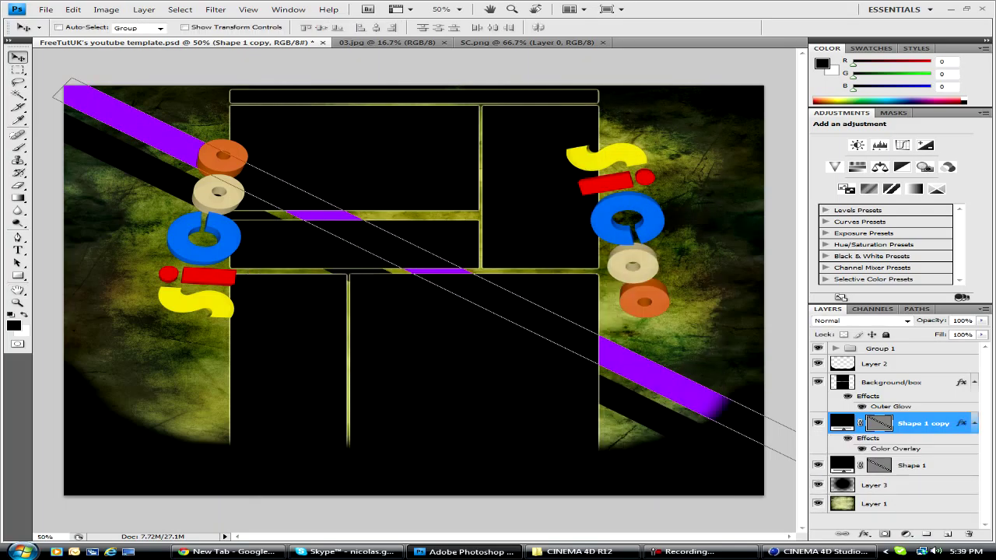
Apply a pale pink Color Overlay to the Shape 1 band
double_click(950, 465)
click(272, 402)
click(305, 402)
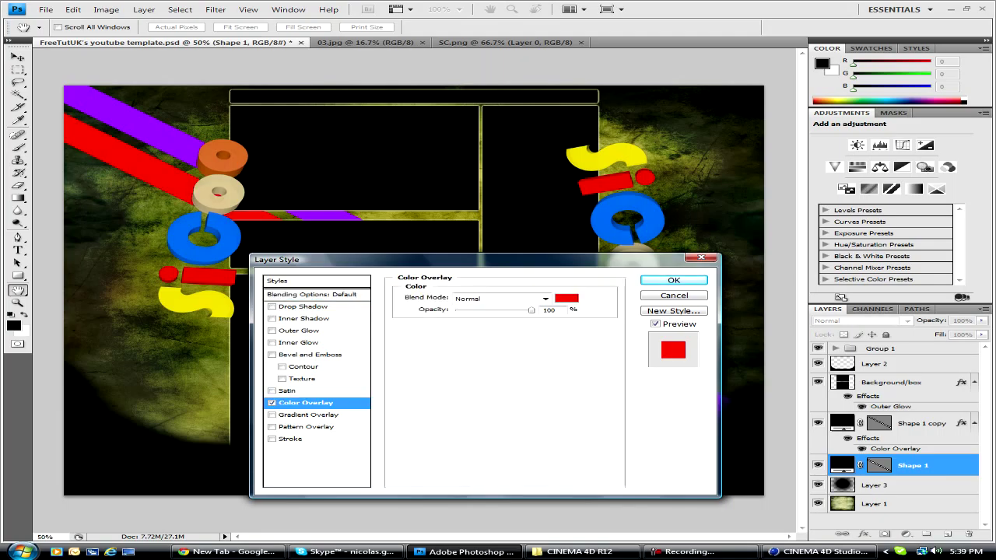
click(567, 298)
drag(334, 144, 326, 151)
click(654, 136)
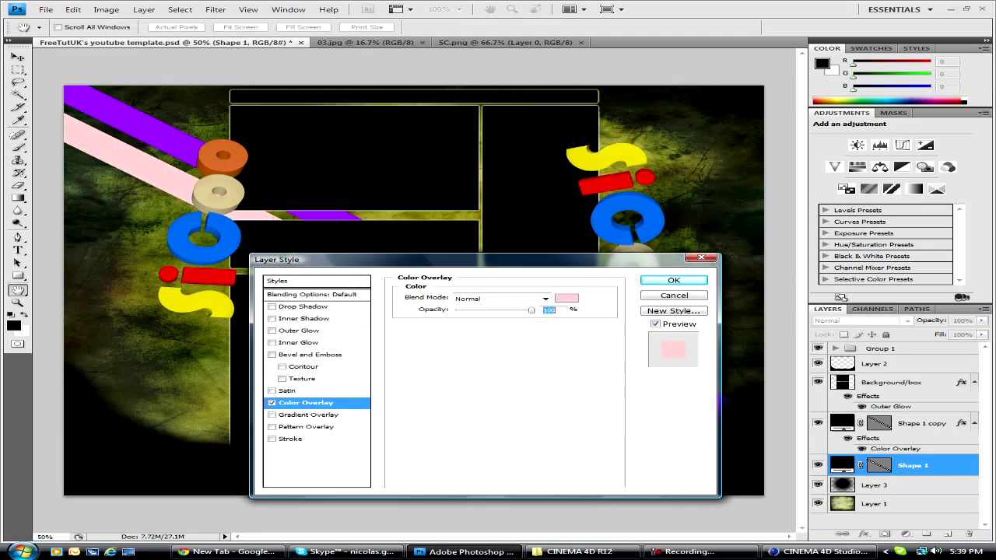
key(Return)
Change the Color Overlay of the Shape 1 band to white
double_click(895, 491)
click(305, 403)
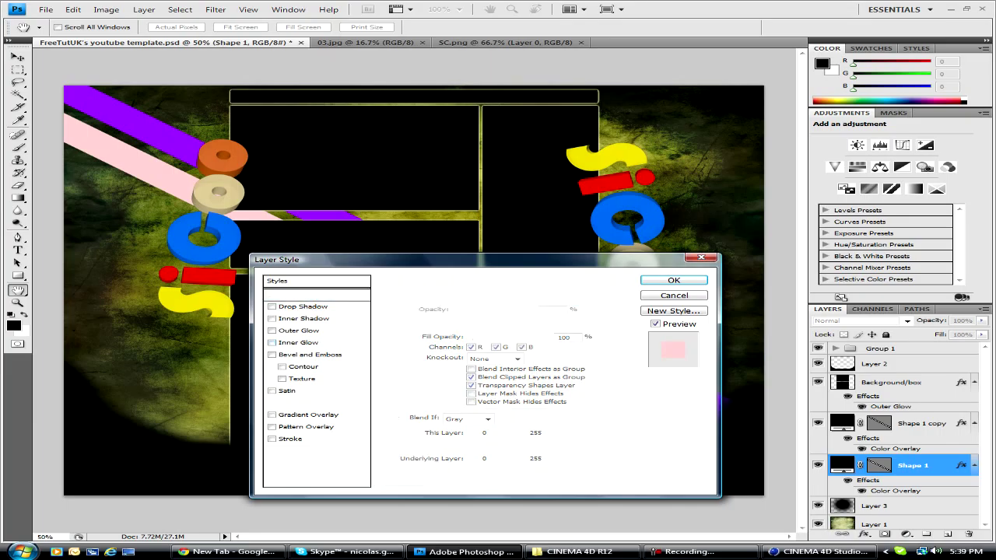
click(566, 298)
click(298, 143)
key(Return)
key(Return)
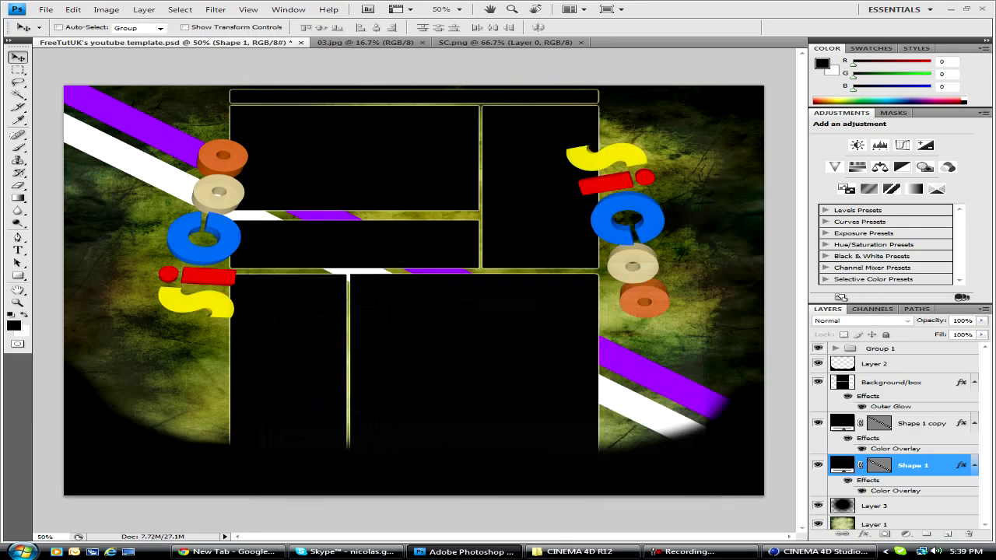
double_click(918, 505)
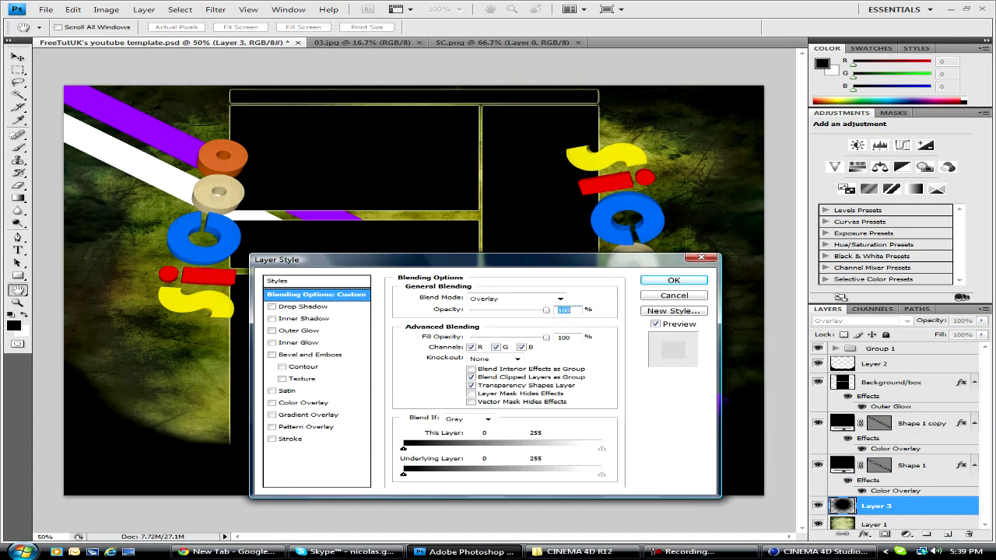
key(Escape)
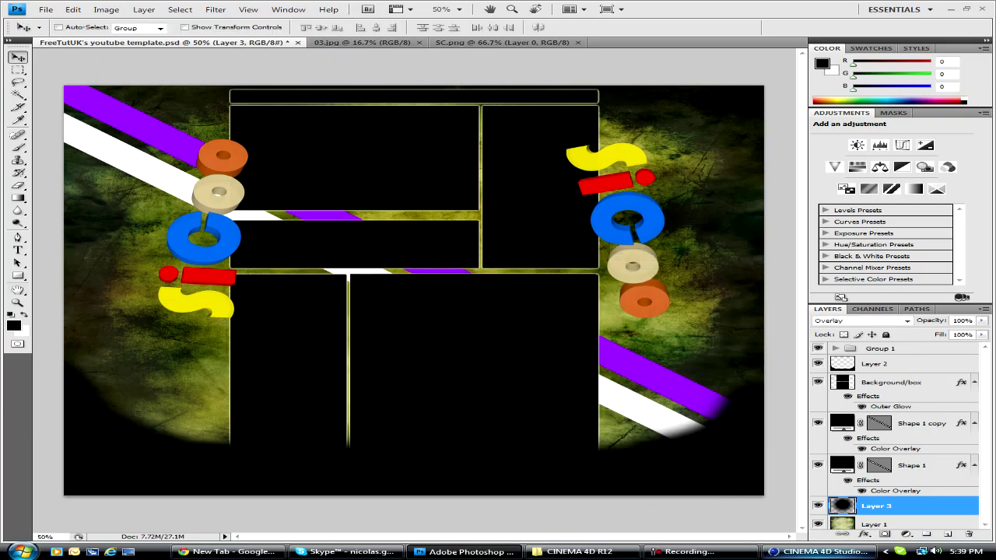
double_click(918, 523)
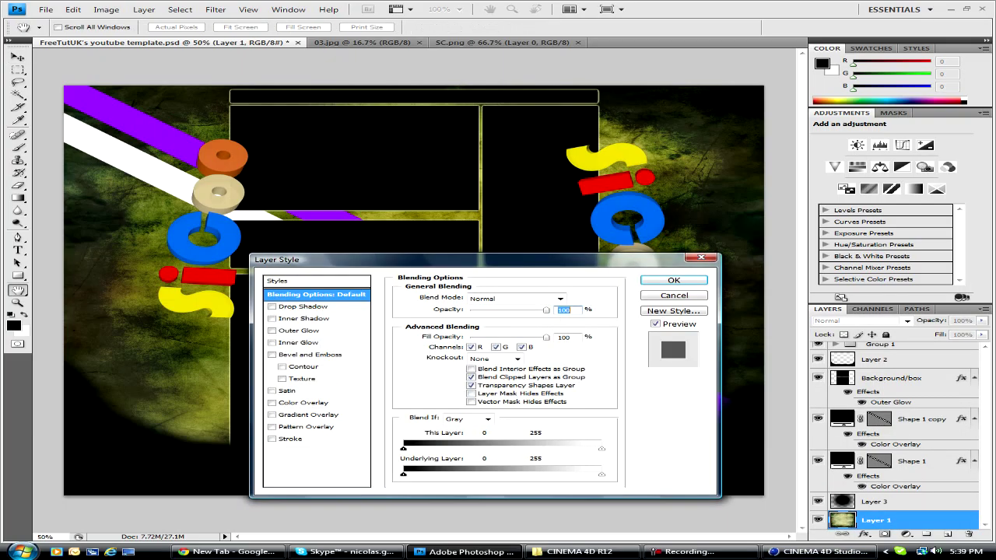
click(271, 402)
click(271, 402)
click(271, 415)
click(272, 415)
click(272, 402)
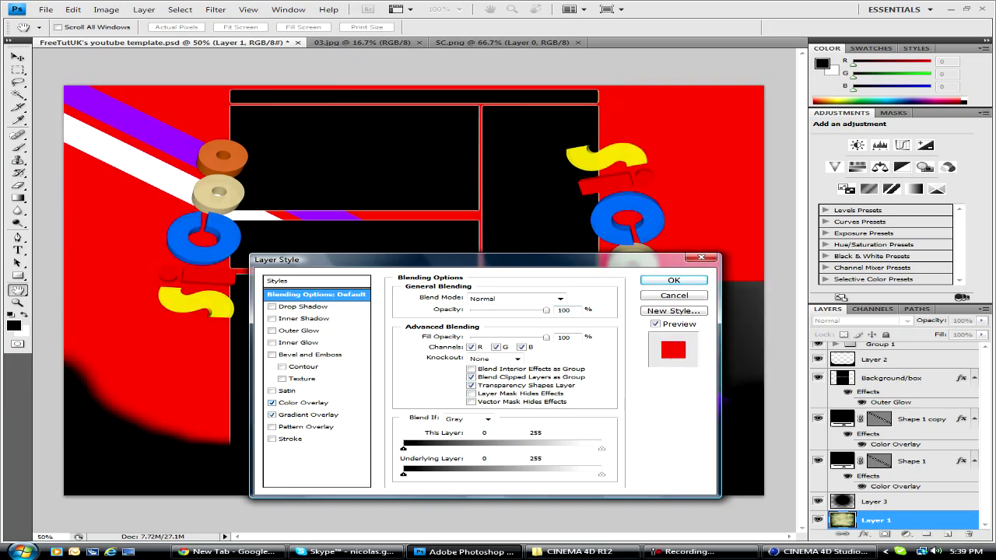
text(11)
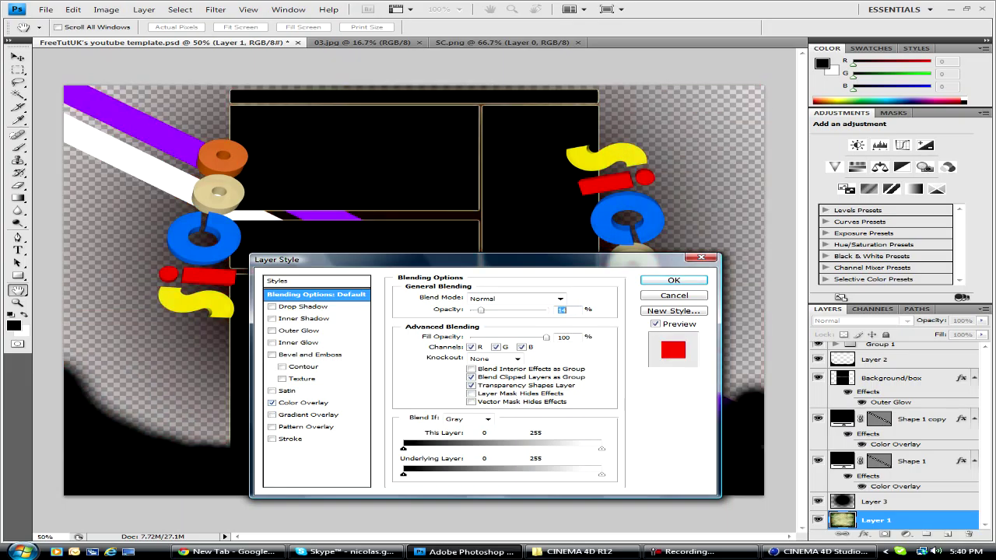
click(271, 402)
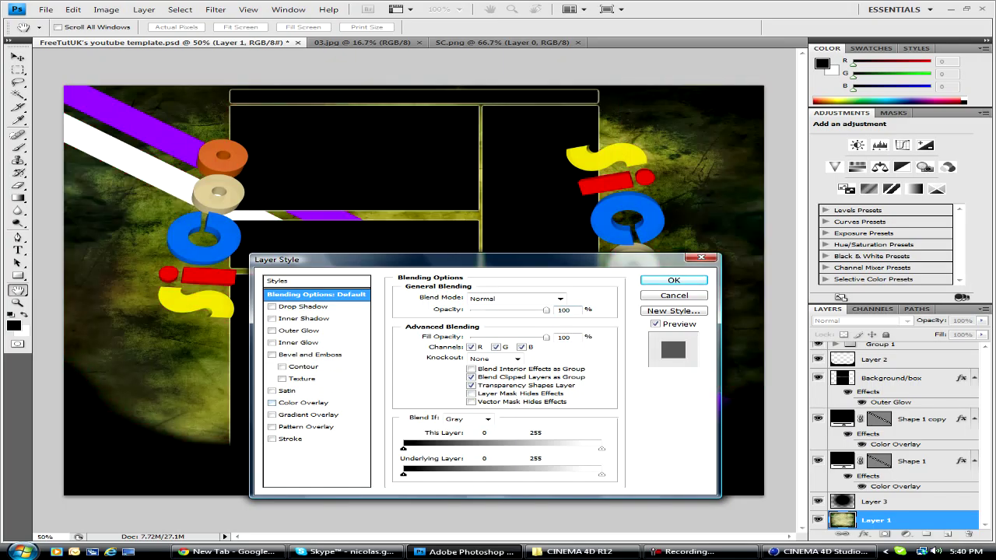
click(272, 391)
drag(546, 309, 506, 309)
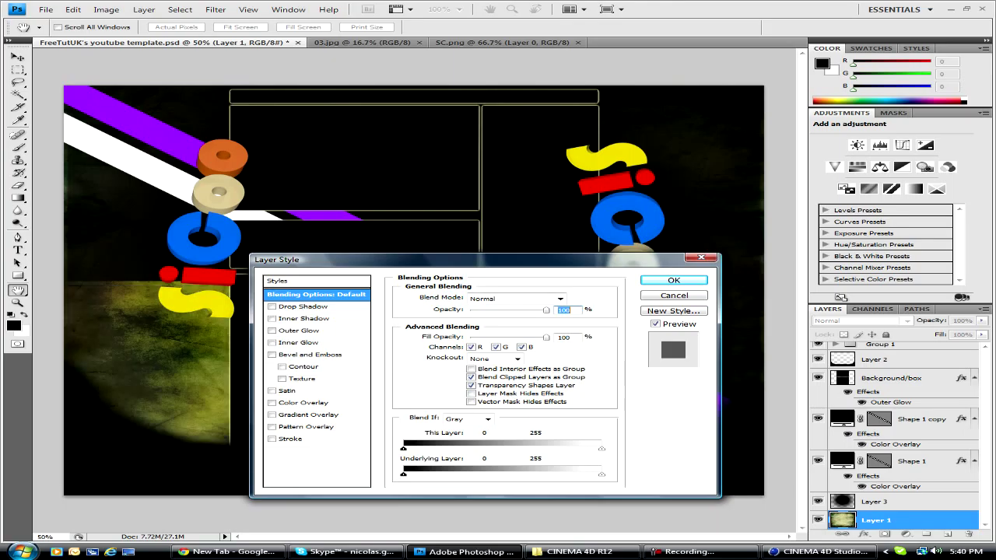
key(Escape)
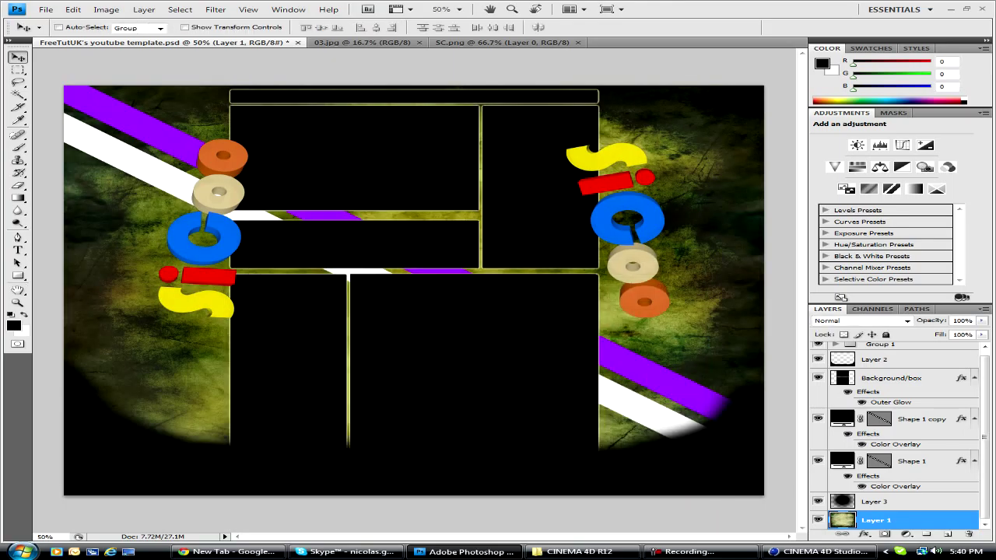
Switch to CINEMA 4D, minimise the render preview window and create a new empty project
click(825, 552)
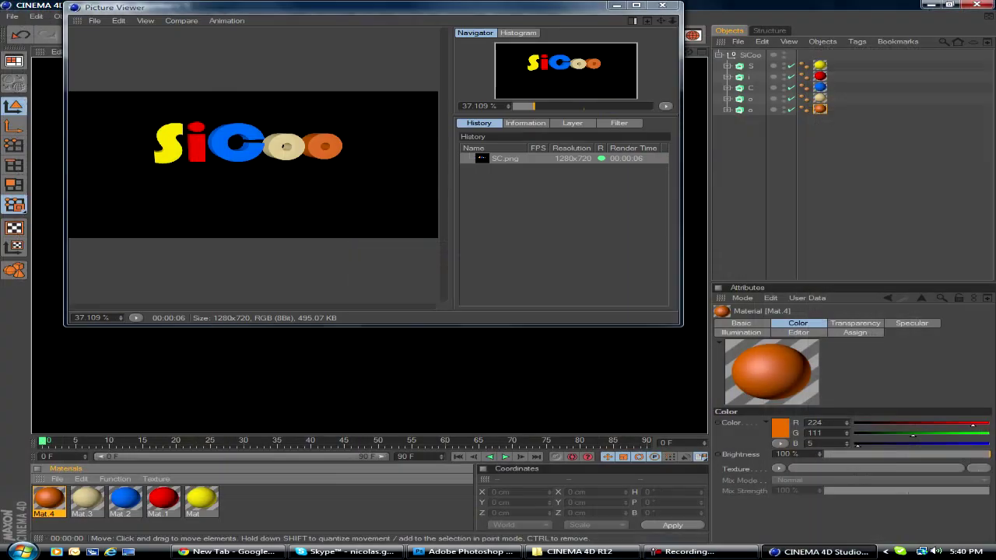
click(640, 9)
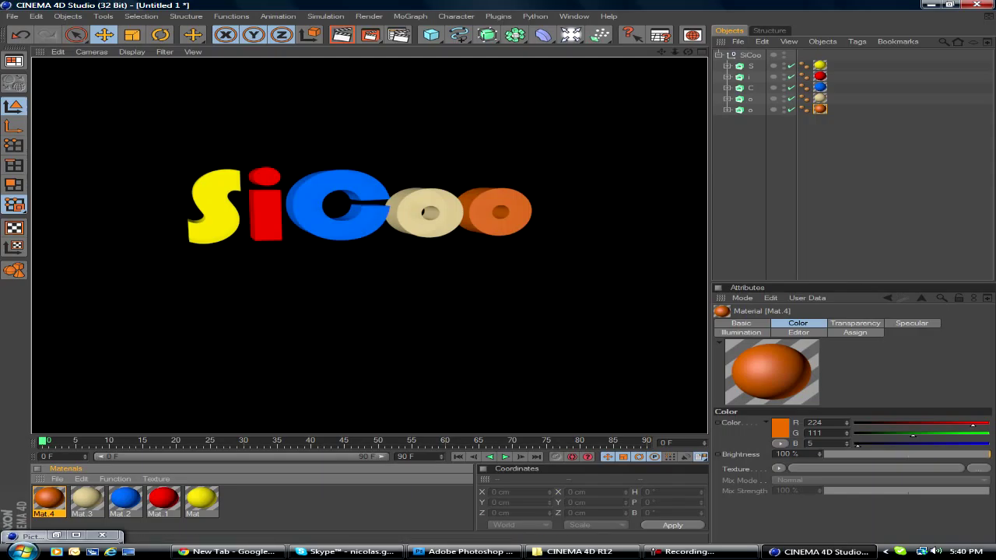
click(464, 552)
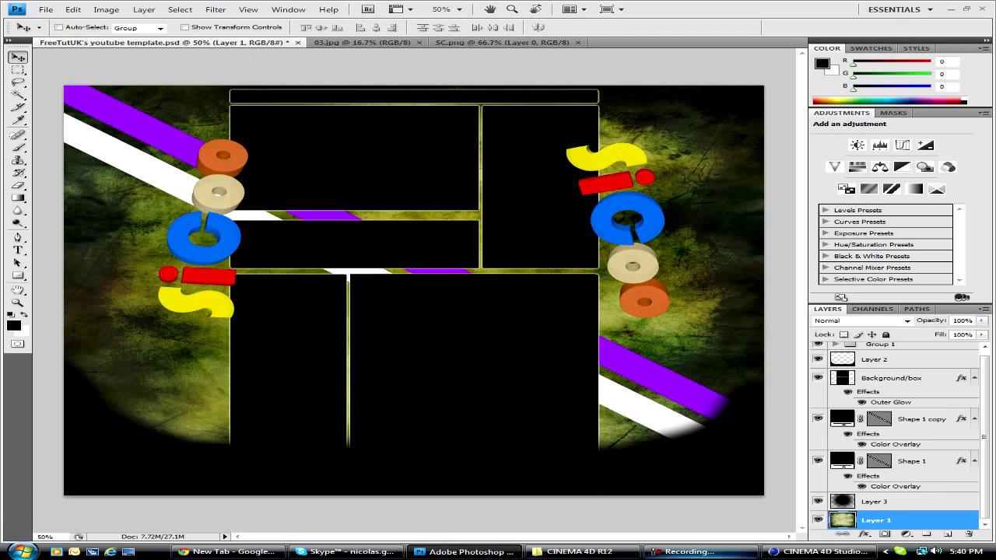
click(821, 551)
click(12, 16)
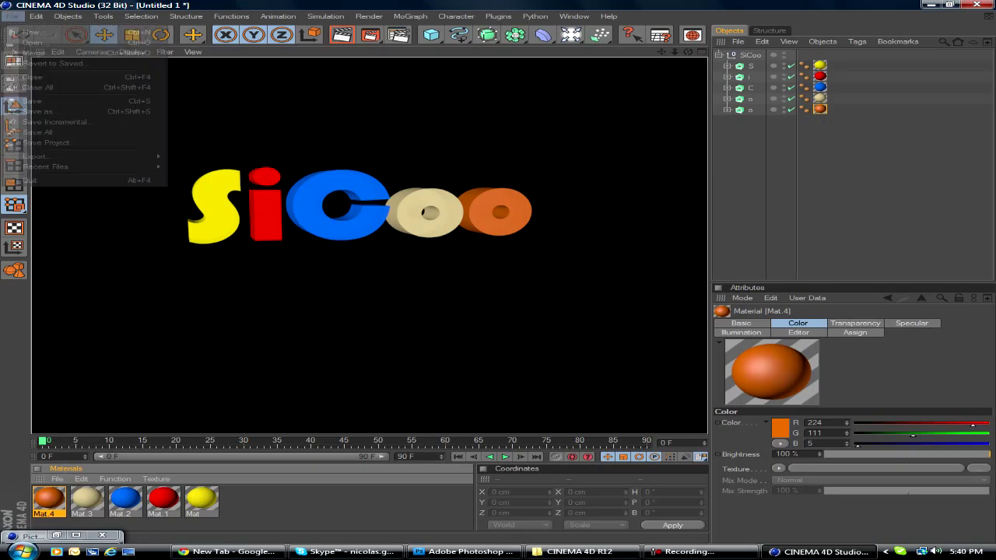
click(31, 29)
Add a Tube pitched about 91° to face the view, with about 204 cm inner and 258 cm outer radius
drag(688, 51, 688, 93)
click(431, 34)
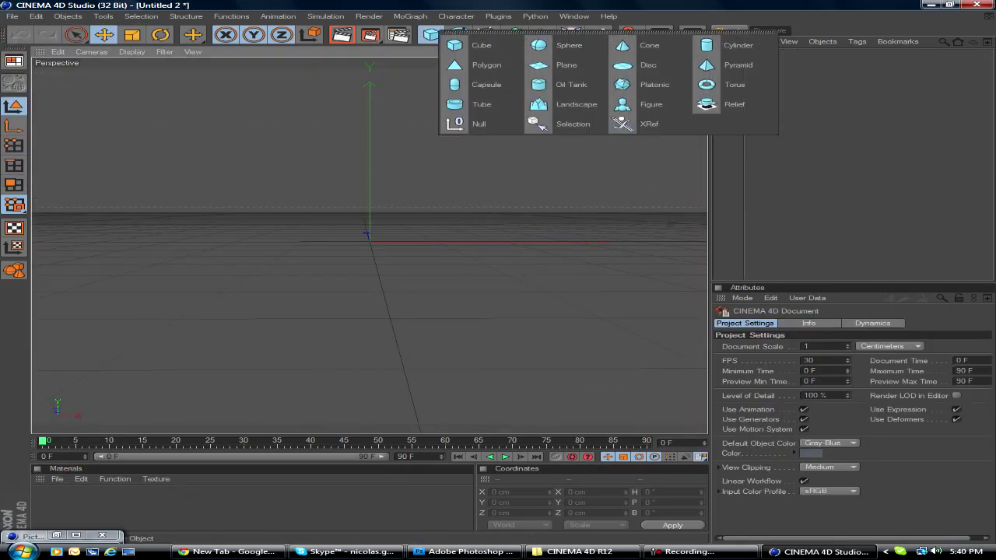
click(473, 103)
key(r)
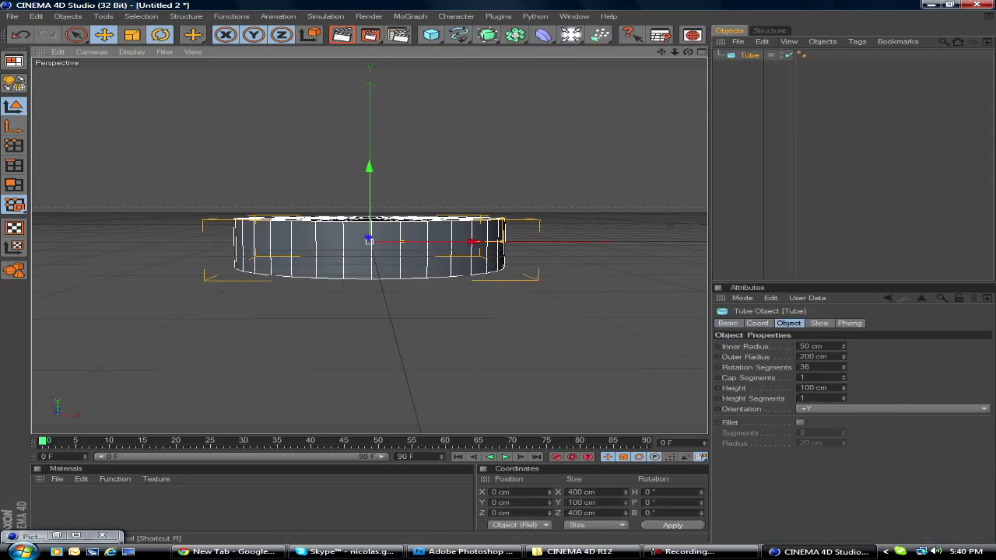
drag(402, 243, 504, 242)
click(402, 239)
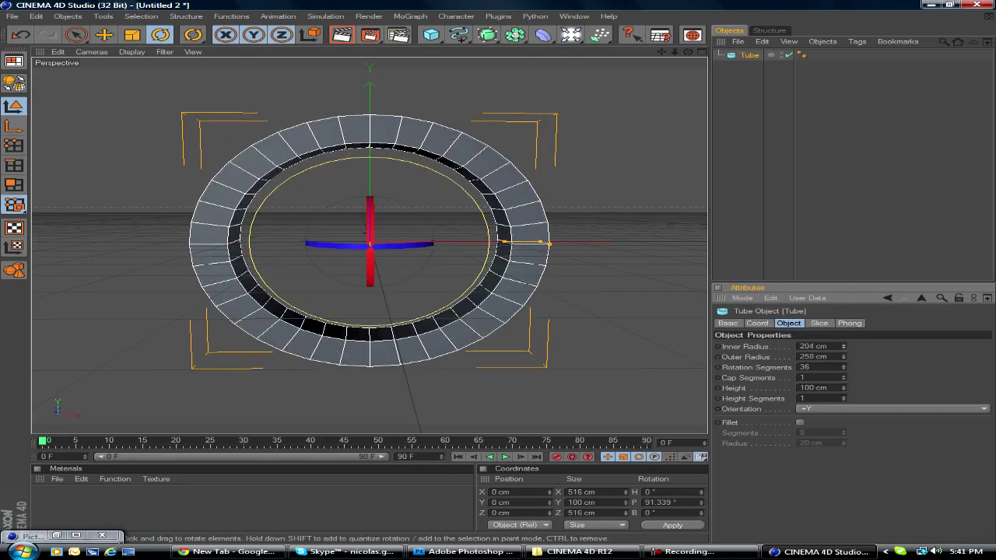
Add a MoText object reading "S" and give it a brush-script style font
click(607, 155)
click(410, 16)
click(424, 136)
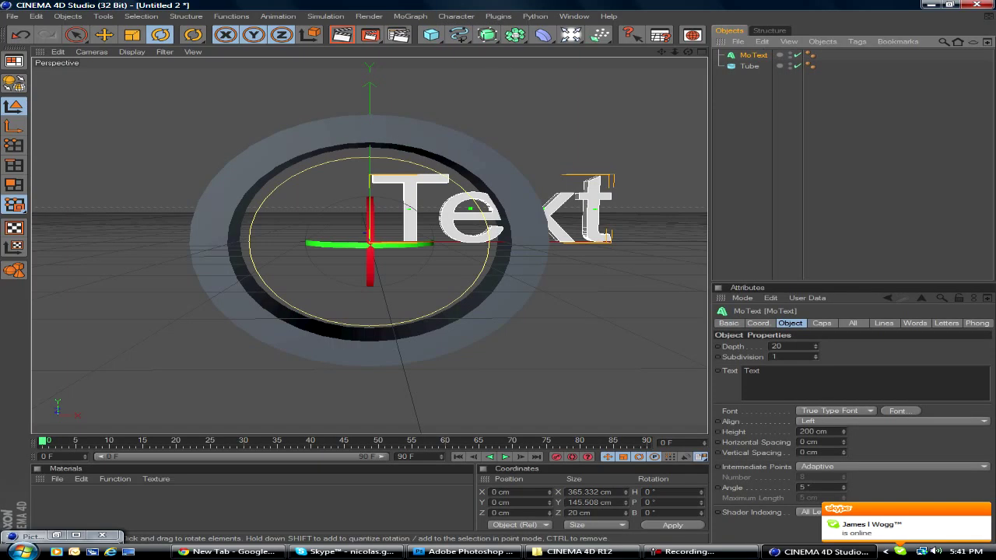
click(898, 411)
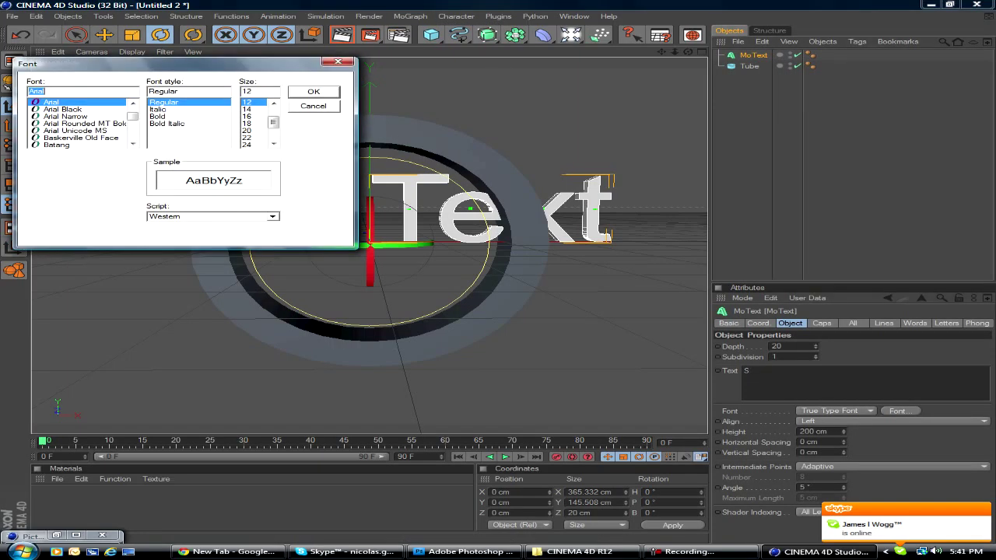
drag(132, 116, 132, 124)
click(54, 109)
click(313, 91)
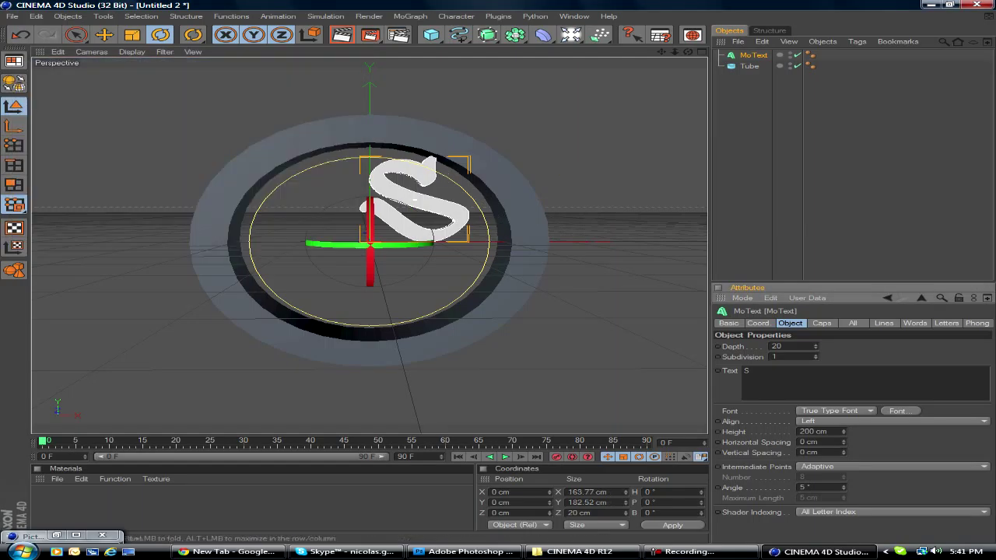
Centre the S inside the tube ring and enlarge it to about 264 by 294 cm so it nearly fills the opening
key(e)
drag(405, 210, 381, 225)
drag(346, 257, 329, 271)
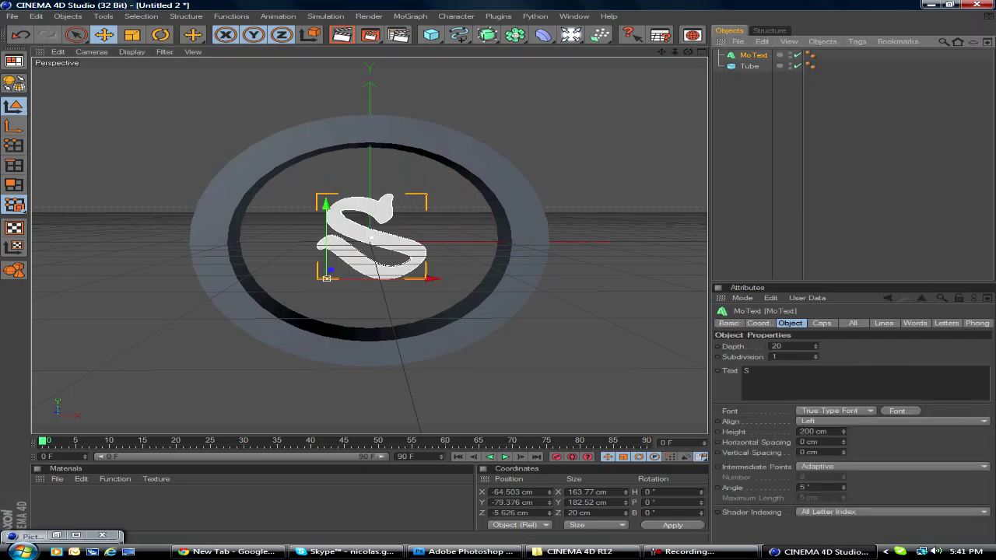
drag(842, 431, 842, 407)
click(304, 299)
drag(843, 346, 842, 379)
alt+drag(435, 256, 375, 225)
click(378, 220)
Create a new material and set its colour to a saturated purple, RGB 114, 0, 255
double_click(233, 502)
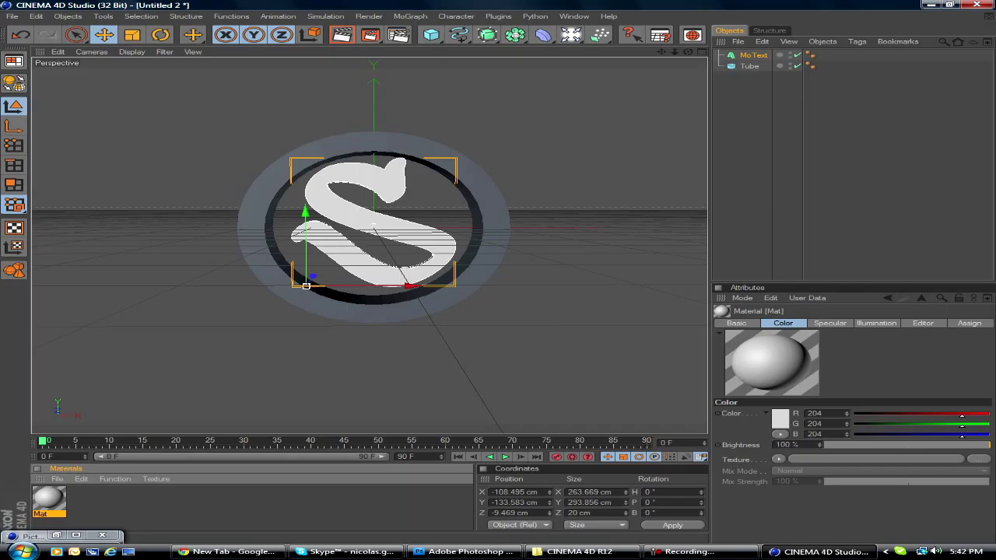
double_click(48, 498)
click(250, 188)
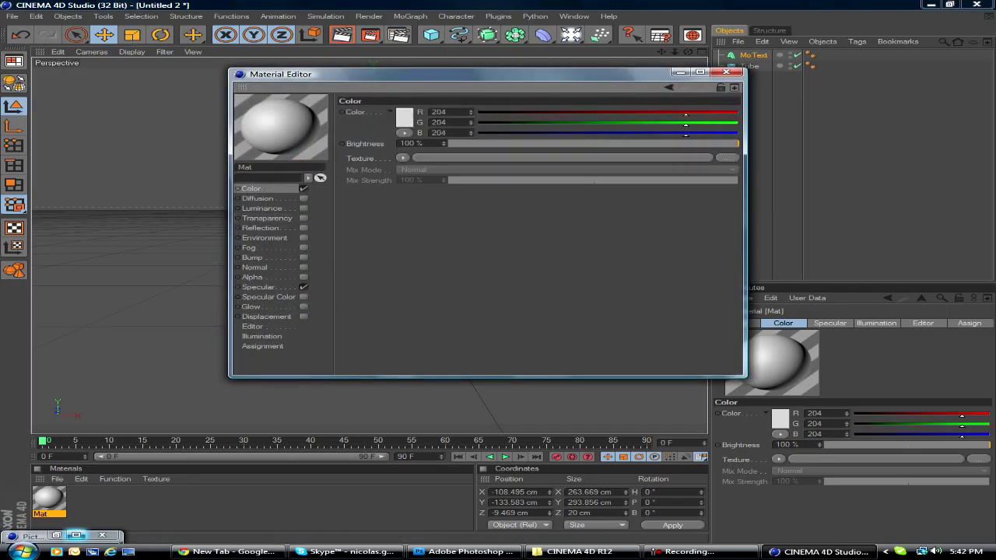
click(444, 116)
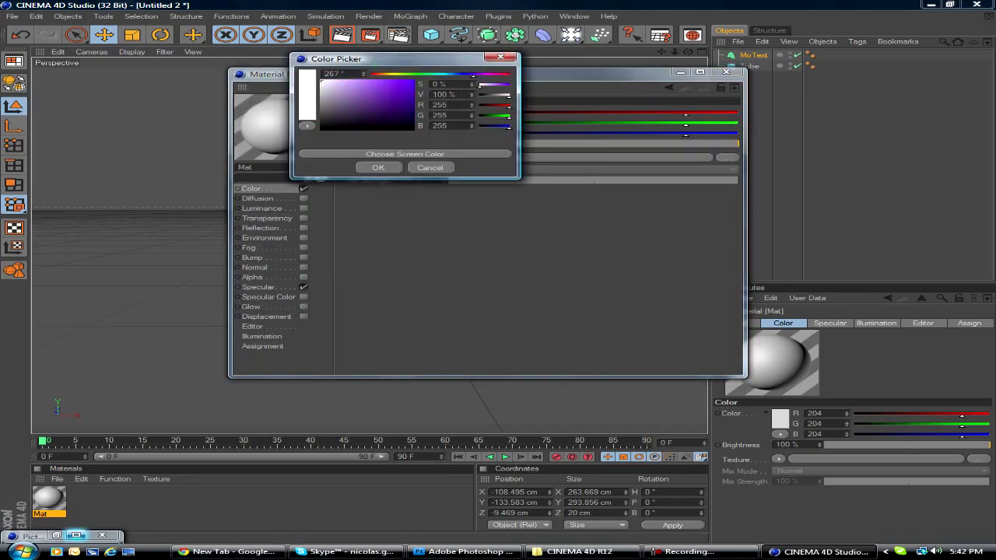
click(413, 80)
click(378, 167)
Enable Reflection at 43% brightness and Transparency on the purple material, and apply it to the S text
click(303, 228)
drag(509, 144, 576, 143)
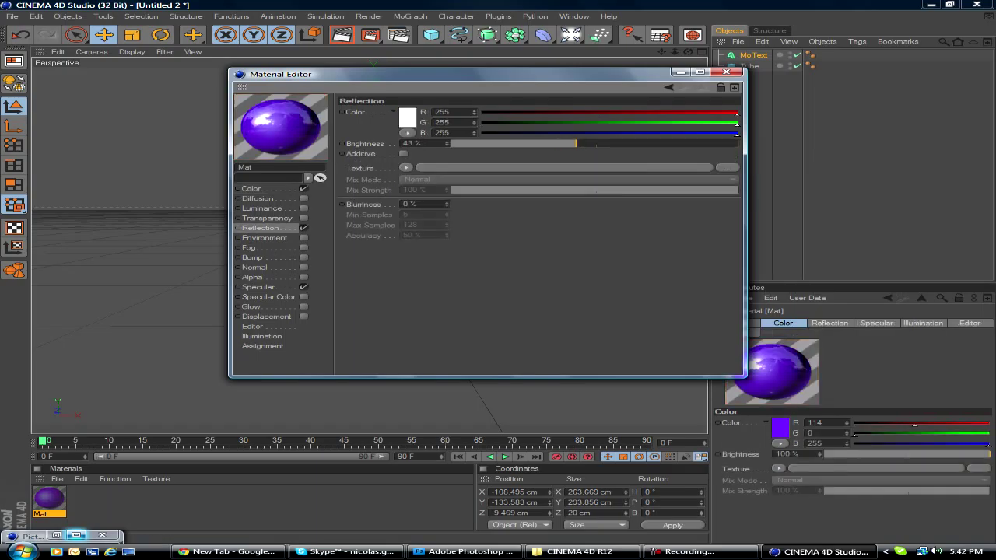
click(303, 217)
click(724, 72)
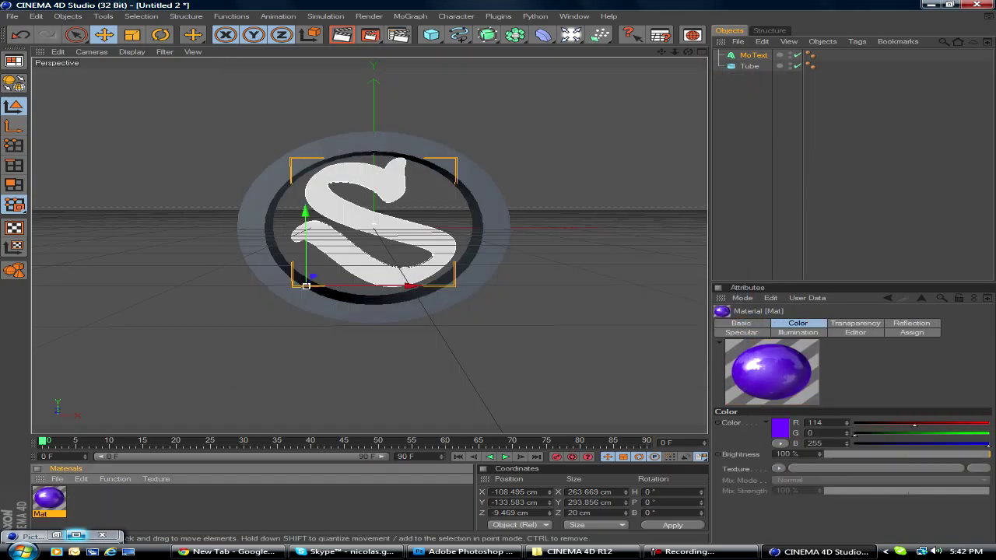
drag(49, 498, 374, 225)
click(129, 551)
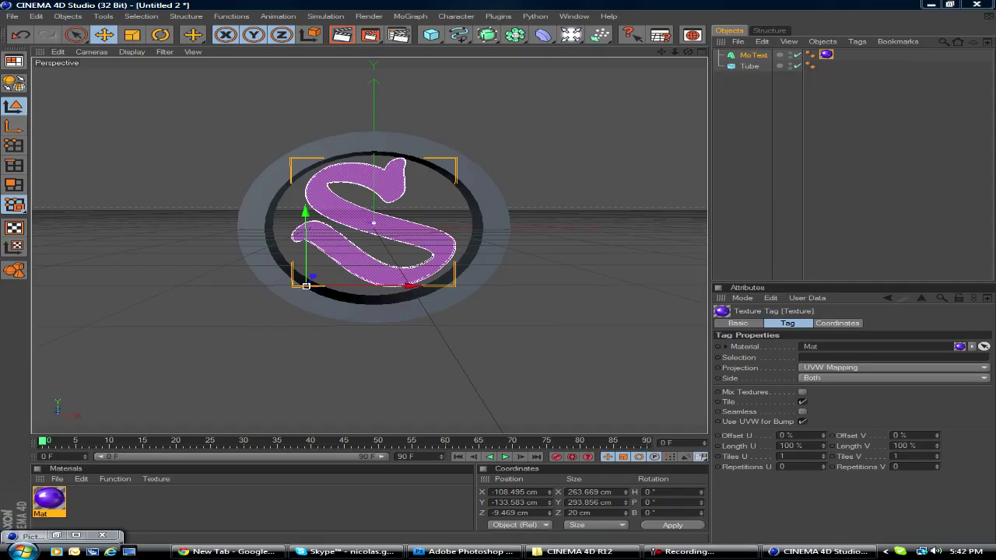
Create a material textured with the Greek flag image from the NICS folder and apply it to the tube ring
click(580, 552)
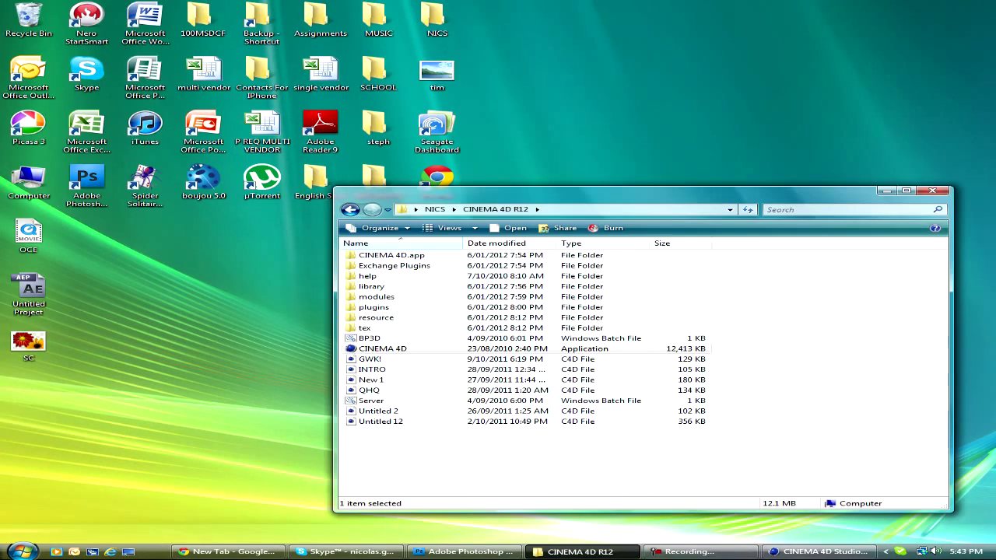
click(350, 210)
scroll(399, 240, down, 15)
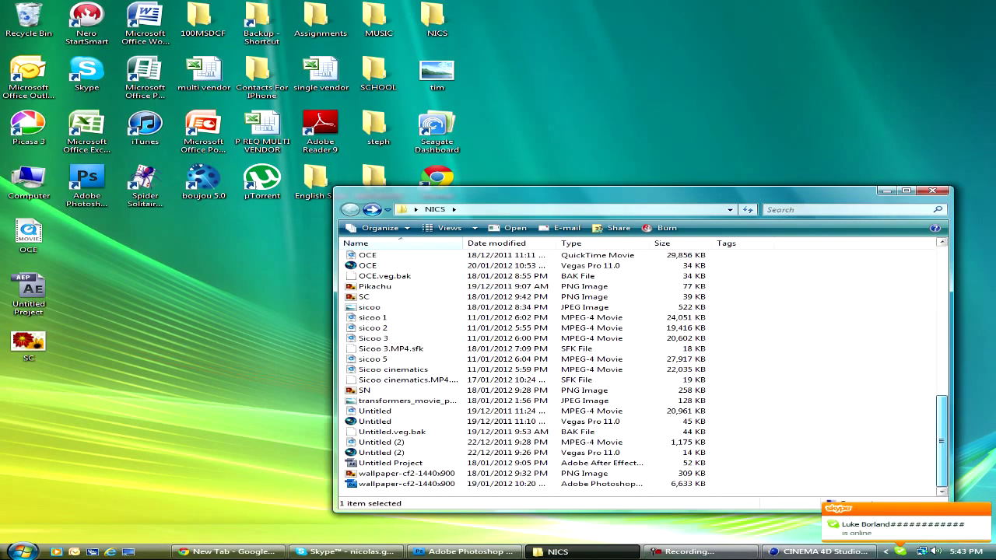
scroll(399, 241, up, 7)
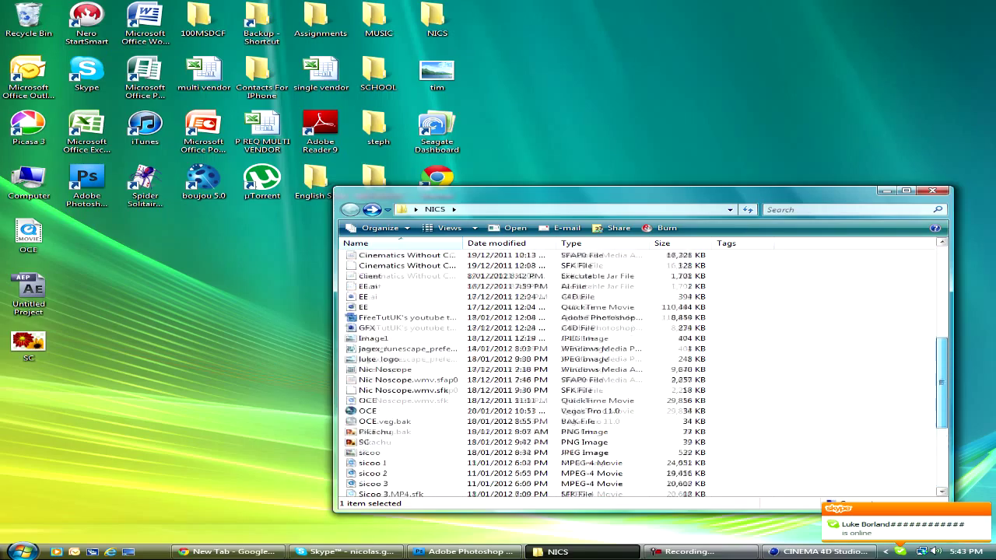
scroll(399, 240, up, 2)
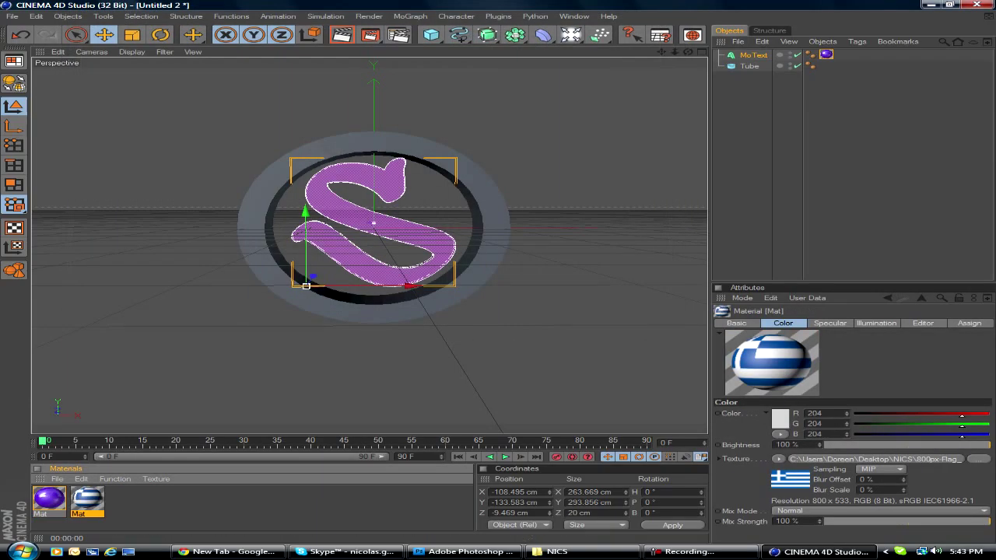
drag(305, 286, 307, 287)
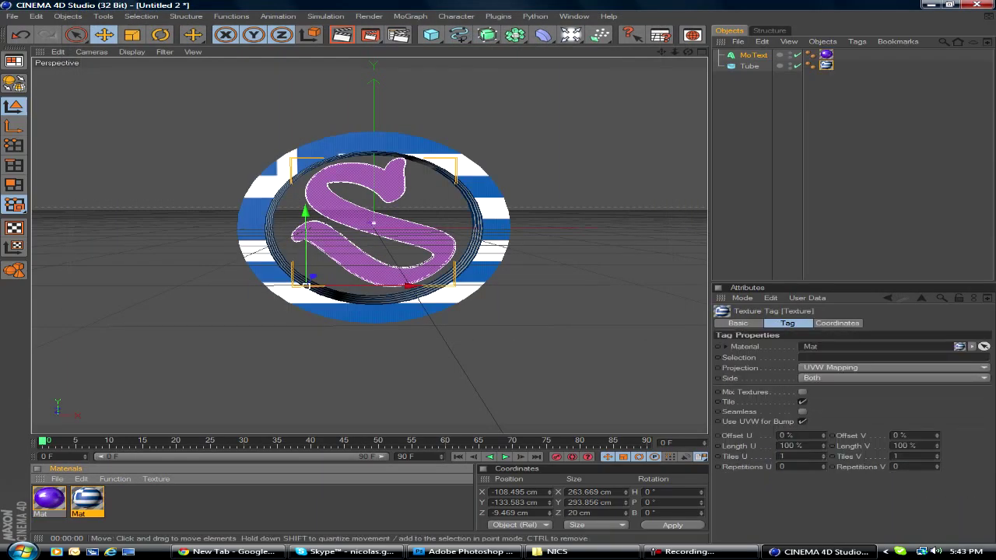
alt+drag(306, 286, 306, 286)
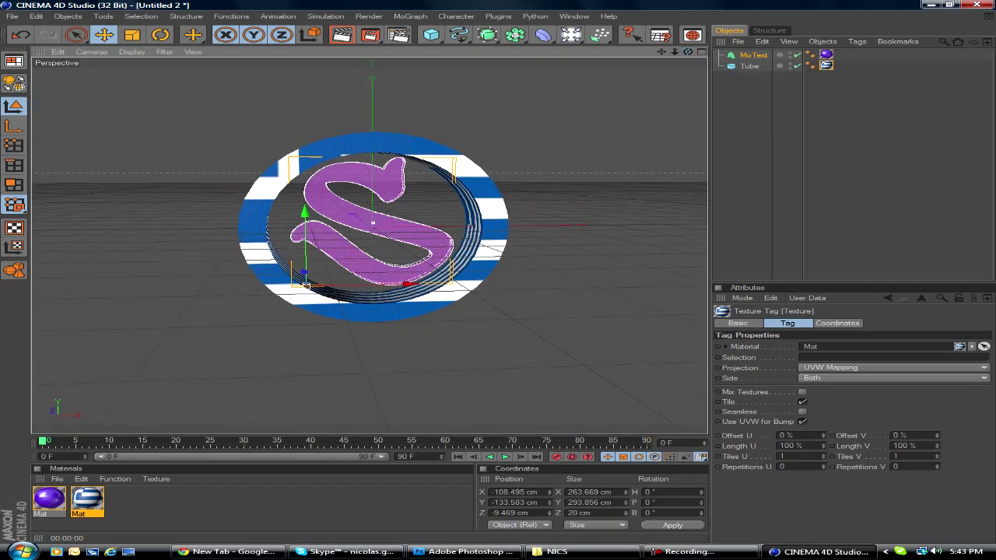
Shift the S text forward and sideways inside the ring using the four-view layout, and set its depth to 99
click(306, 286)
drag(305, 285, 306, 288)
click(192, 51)
click(225, 135)
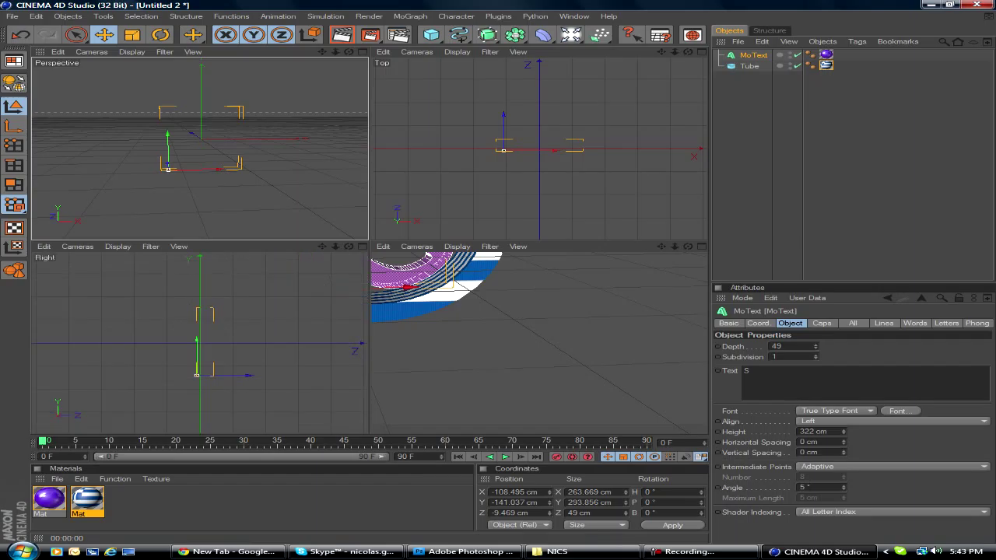
mouse_move(502, 131)
mouse_down()
mouse_move(505, 108)
mouse_move(495, 130)
mouse_up()
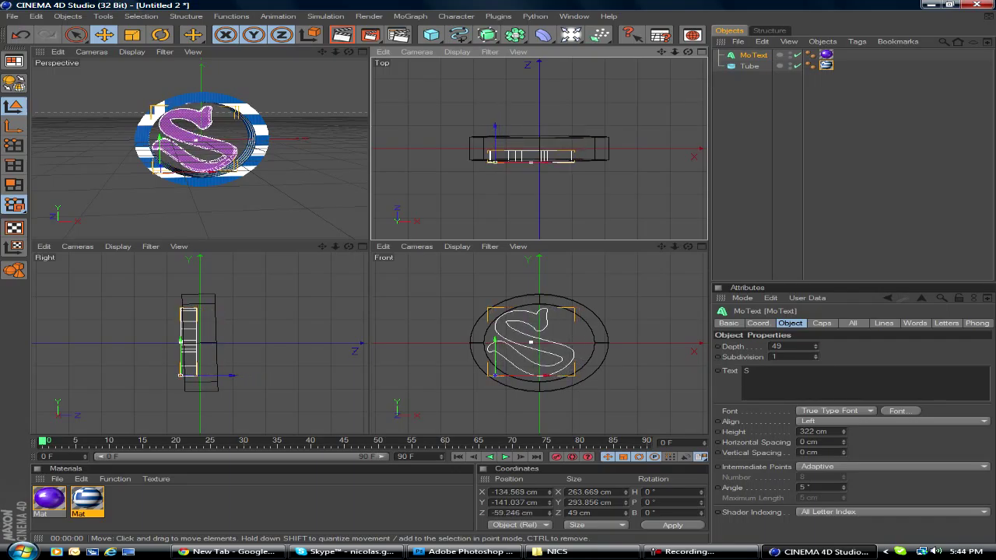
drag(815, 346, 816, 321)
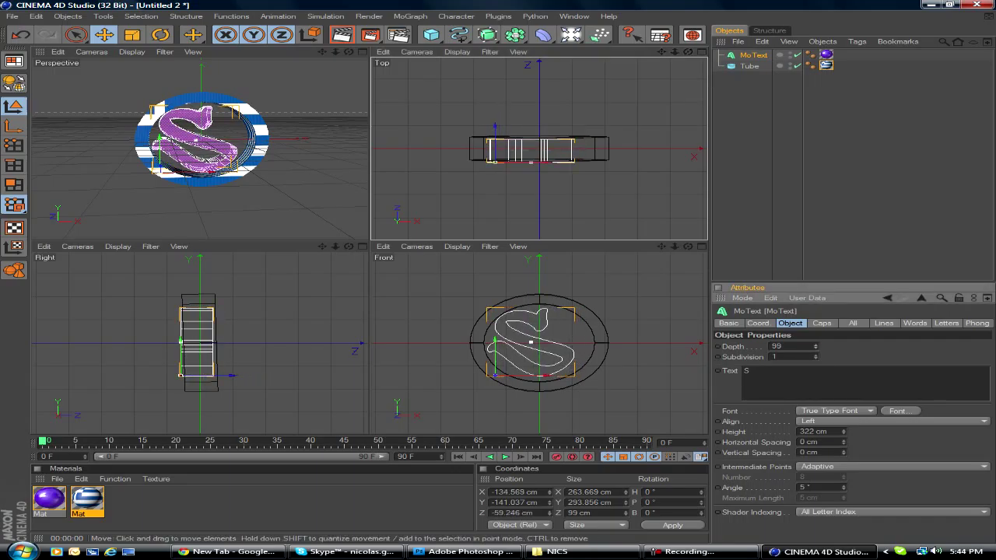
Fine-tune the ring and S alignment, placing the S at about X -130, Y -143, Z -73 cm
click(261, 140)
drag(261, 140, 256, 140)
click(187, 128)
mouse_move(218, 375)
mouse_down()
mouse_move(250, 376)
mouse_move(217, 376)
mouse_up()
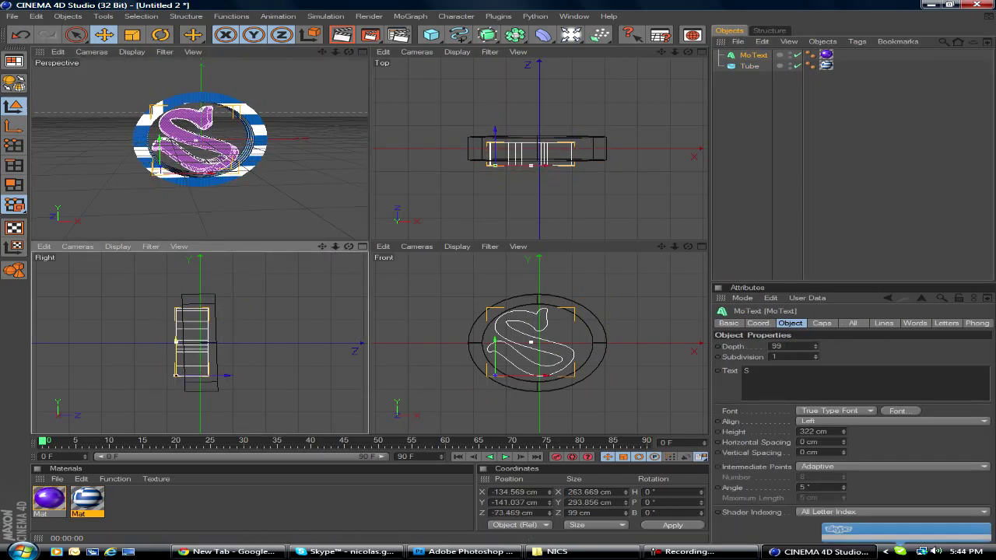
click(262, 140)
click(195, 133)
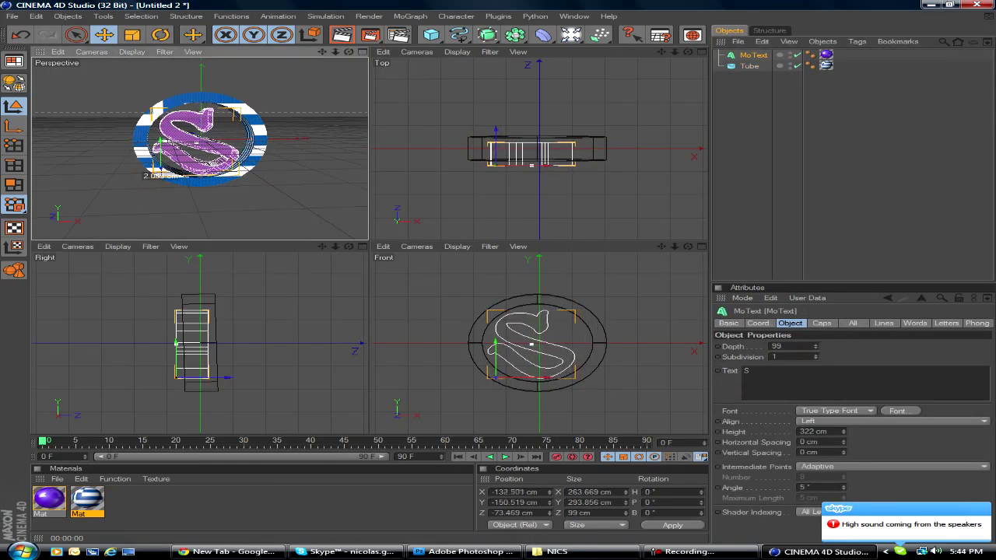
drag(195, 132, 195, 130)
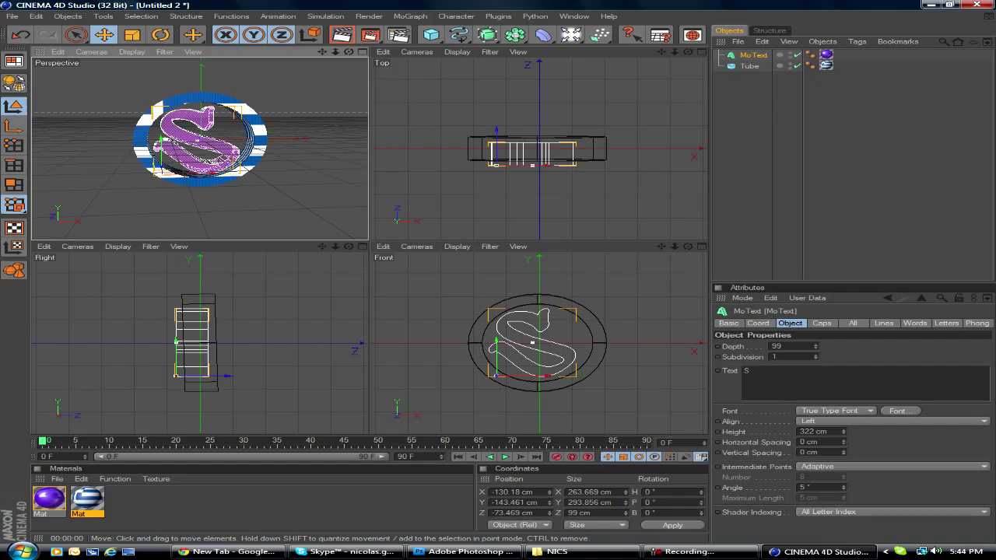
Load the PNG.1 render preset at 1280 x 720 and set the output file to Logo on the Desktop
key(ctrl+b)
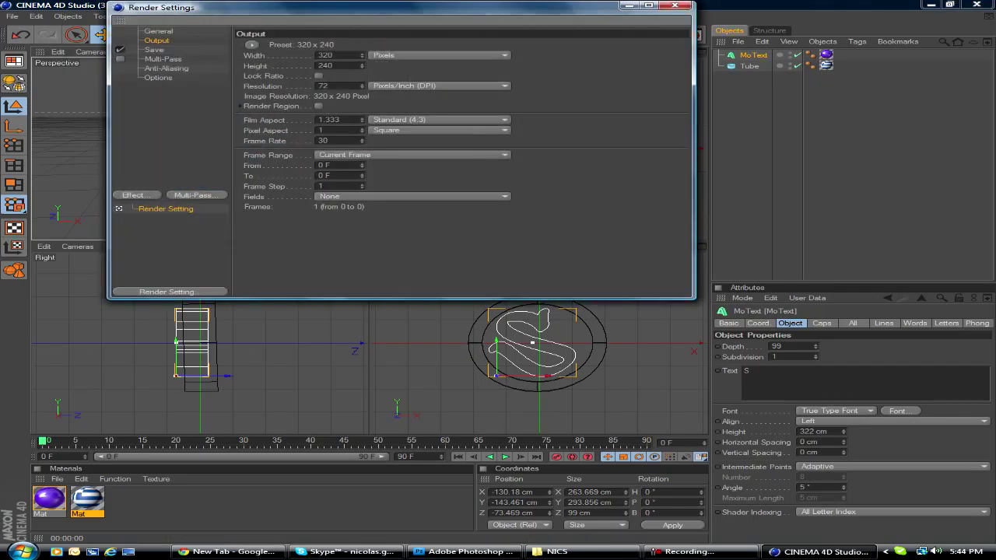
click(223, 291)
mouse_move(265, 406)
click(443, 406)
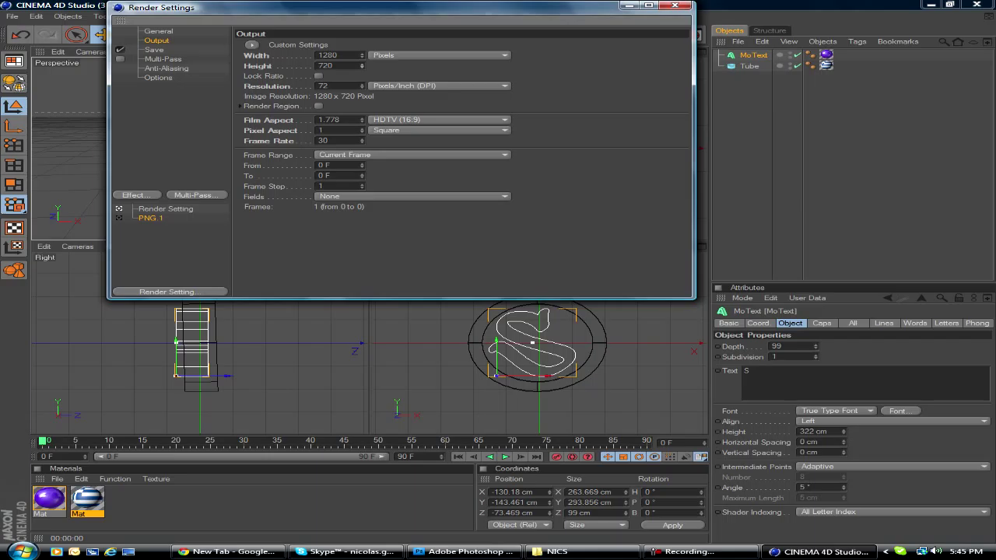
click(154, 49)
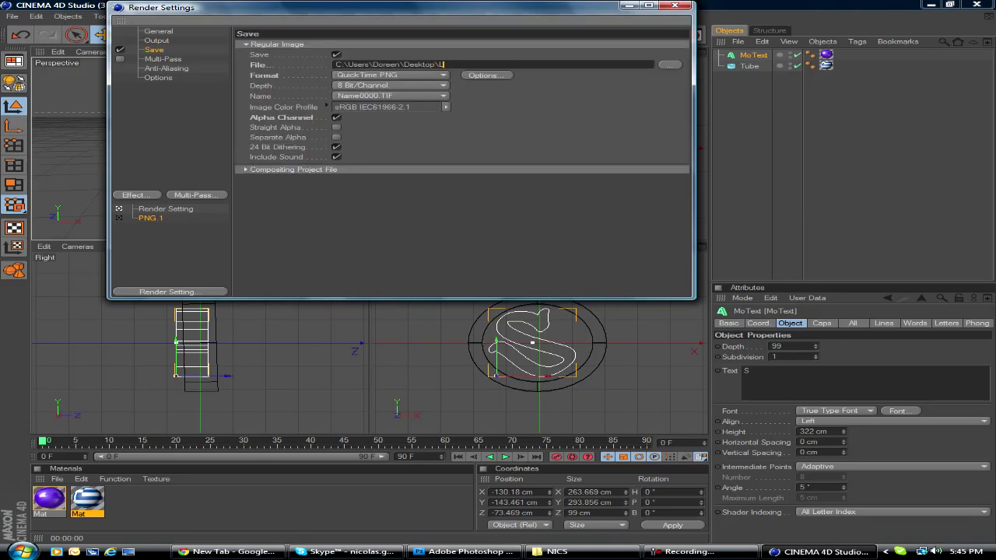
click(674, 5)
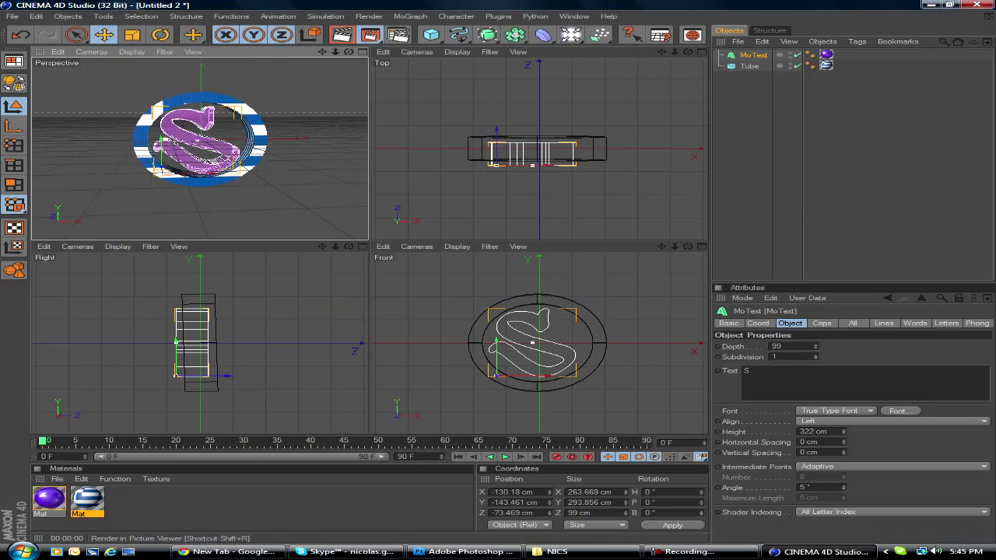
Render the ringed S scene to the Logo image file, checking the output and save settings
click(370, 35)
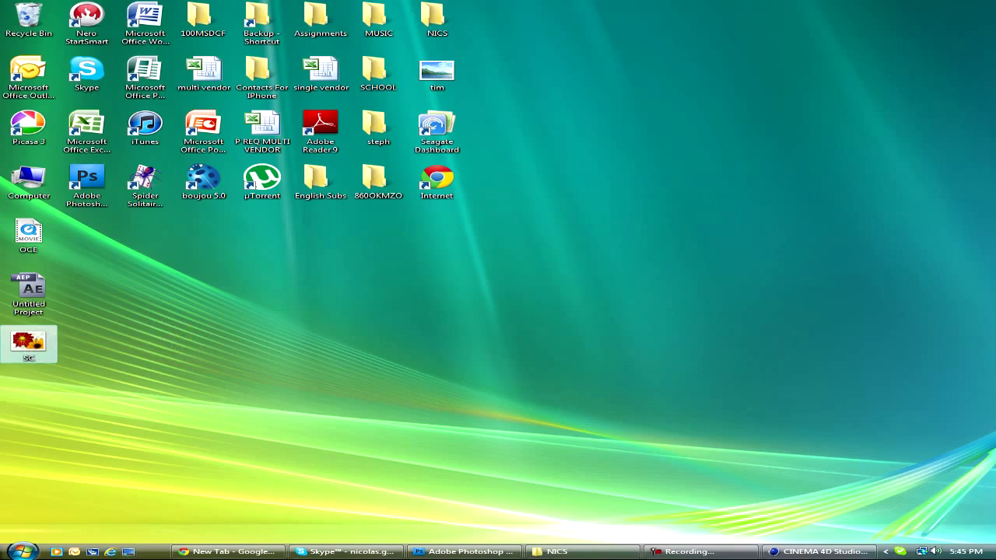
drag(574, 249, 225, 423)
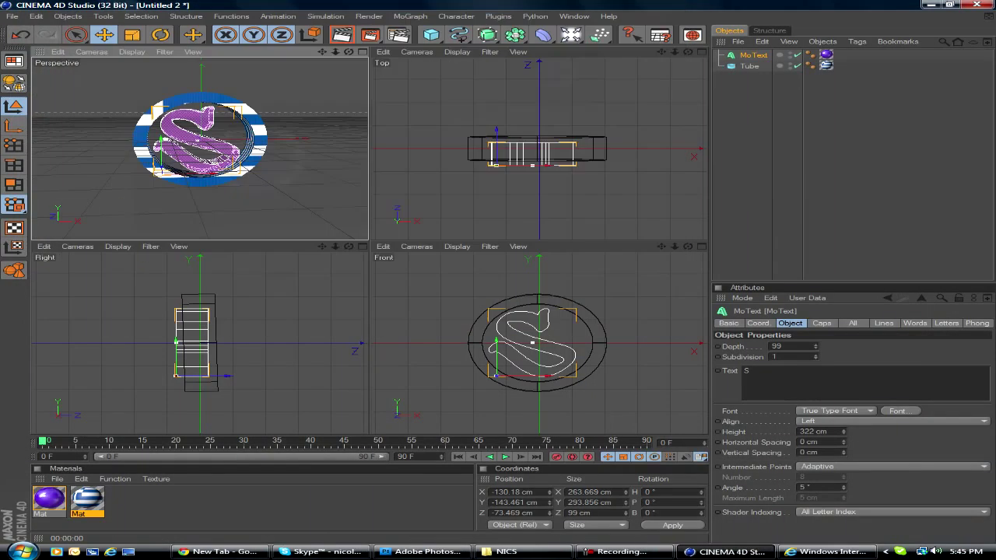
key(ctrl+b)
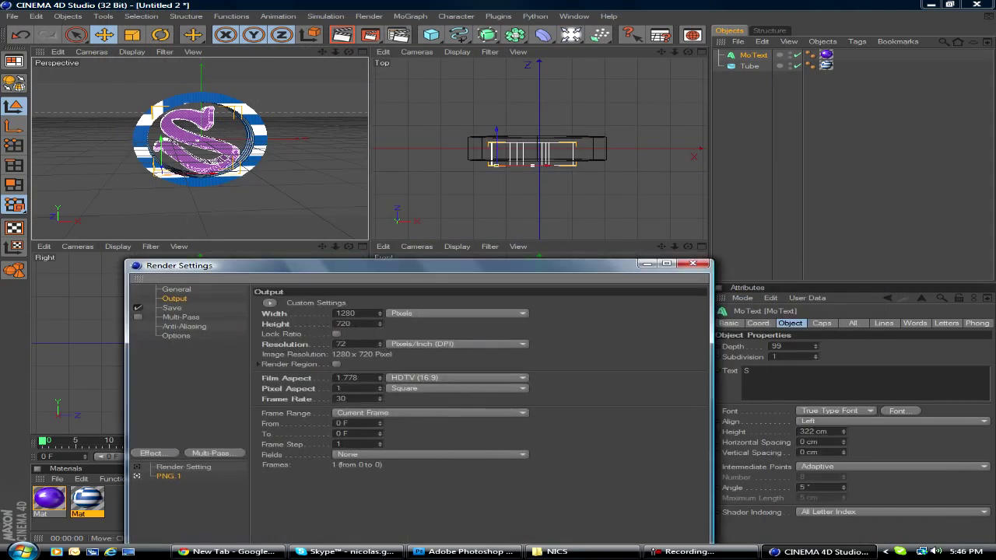
click(172, 307)
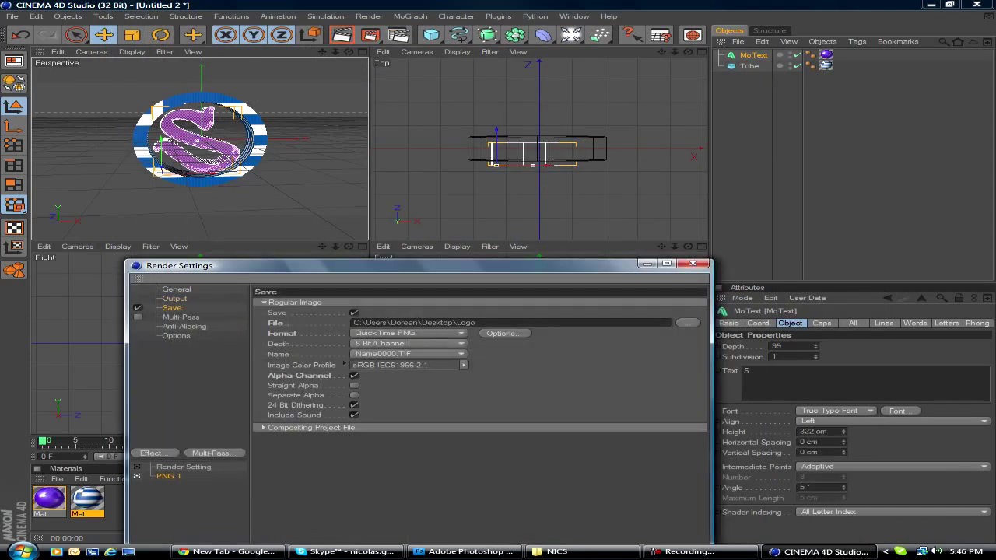
click(692, 263)
click(370, 35)
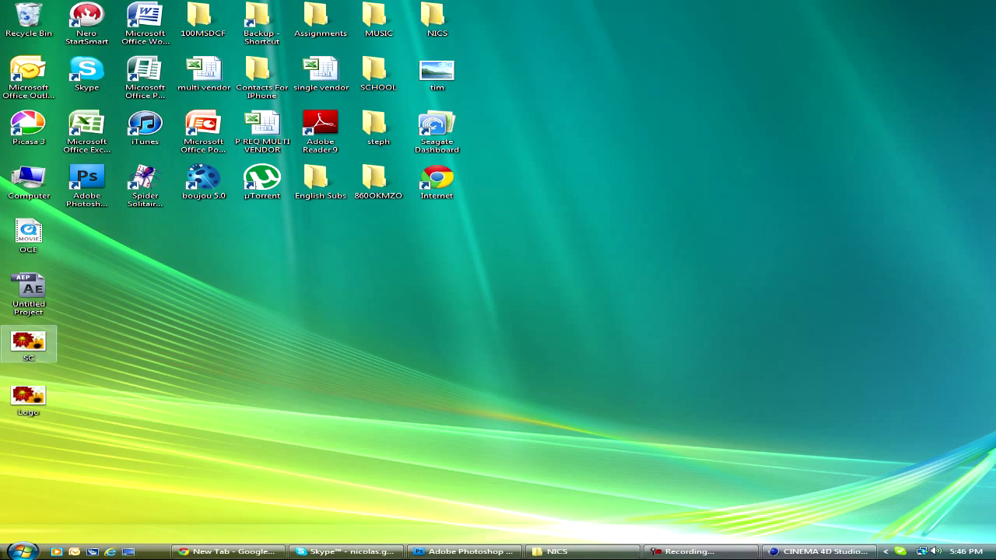
Open the rendered Logo image from the desktop in Photoshop and copy a rectangular selection around the ringed S
drag(28, 396, 413, 287)
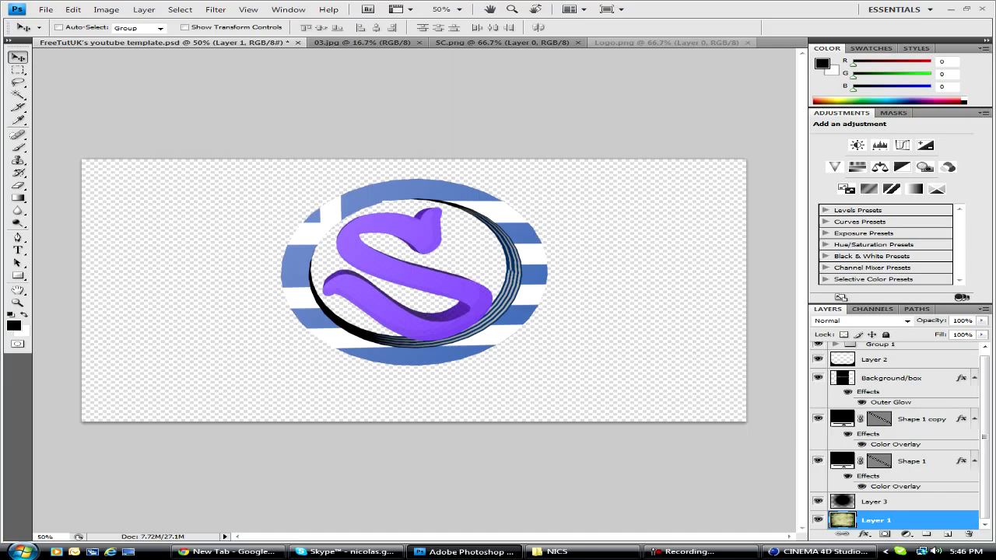
key(m)
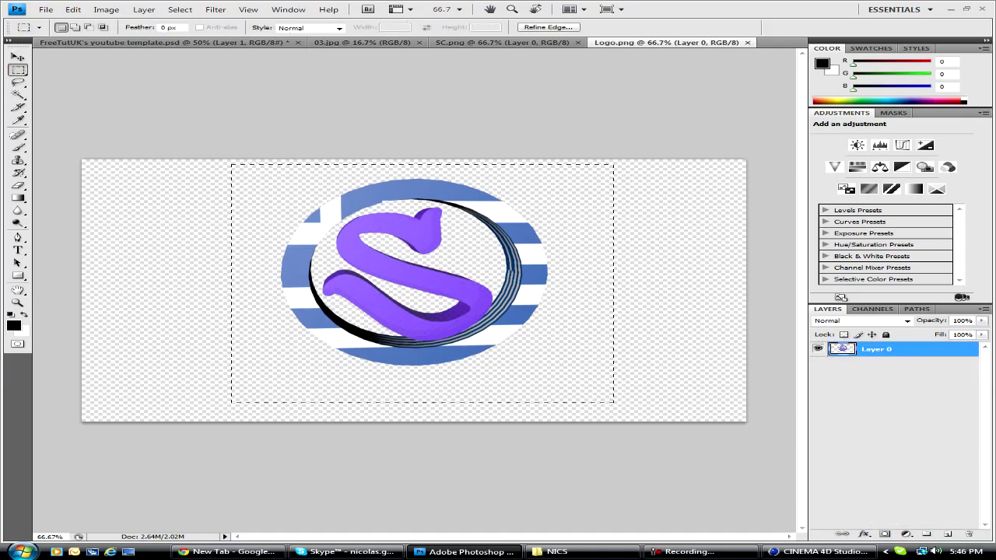
Paste the ringed S logo into the YouTube template document and move its layer above Layer 2
click(167, 42)
click(73, 9)
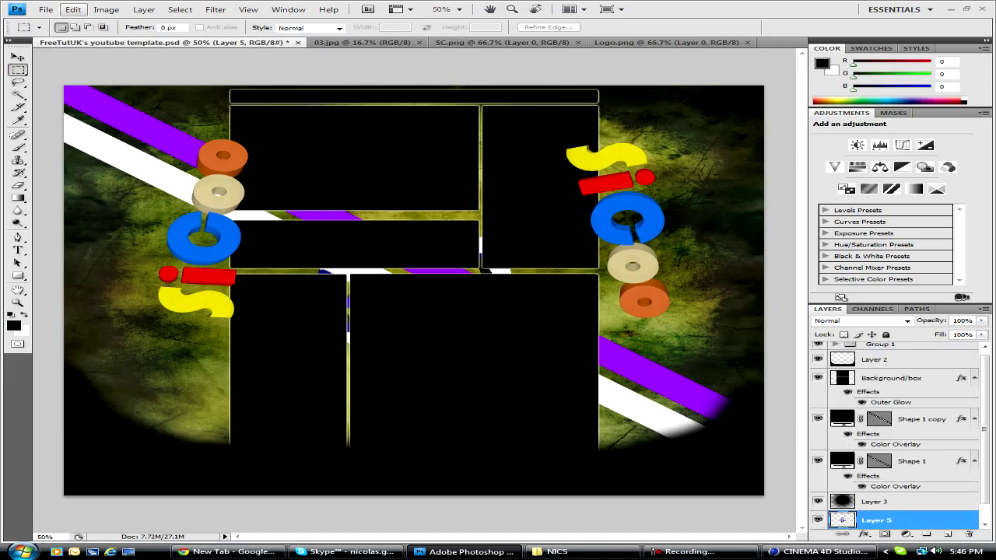
click(85, 102)
drag(875, 372, 873, 355)
Scale the ringed S logo to about 50% and place it over the divider between the middle and lower boxes
click(73, 10)
click(94, 211)
drag(515, 220, 408, 282)
drag(374, 311, 412, 269)
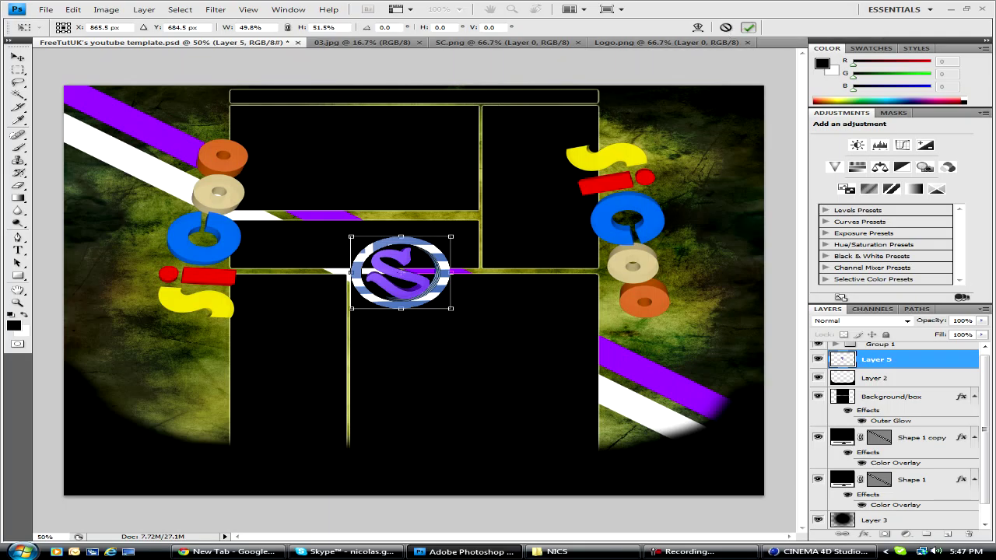
click(748, 27)
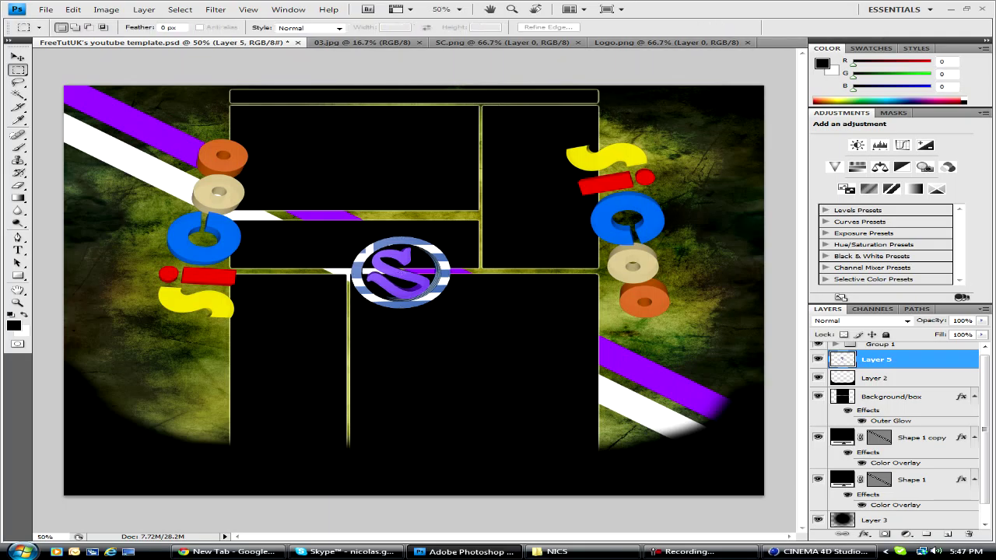
Nudge the ringed S logo slightly to the right with the Move tool
key(v)
key(shift+Right)
key(shift+Right)
key(shift+Right)
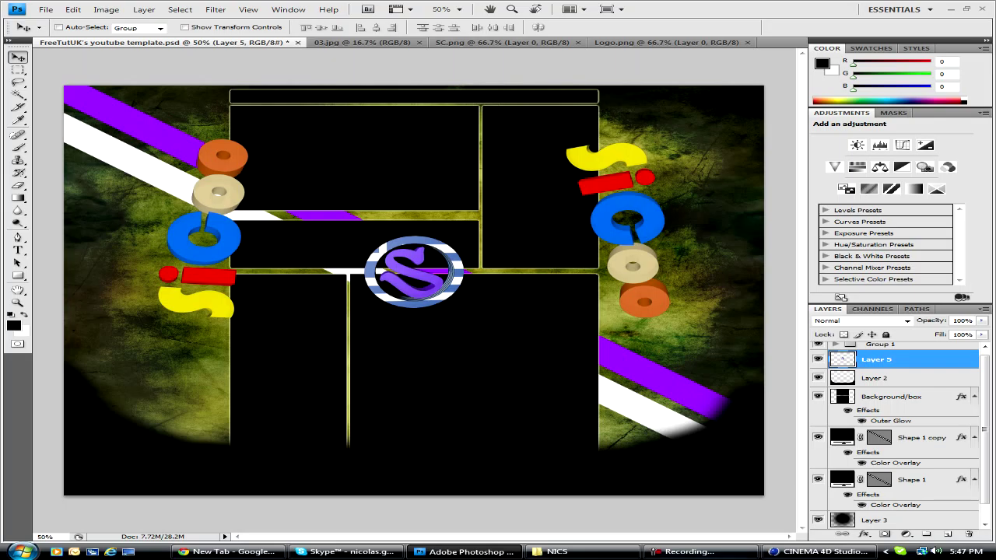
click(683, 551)
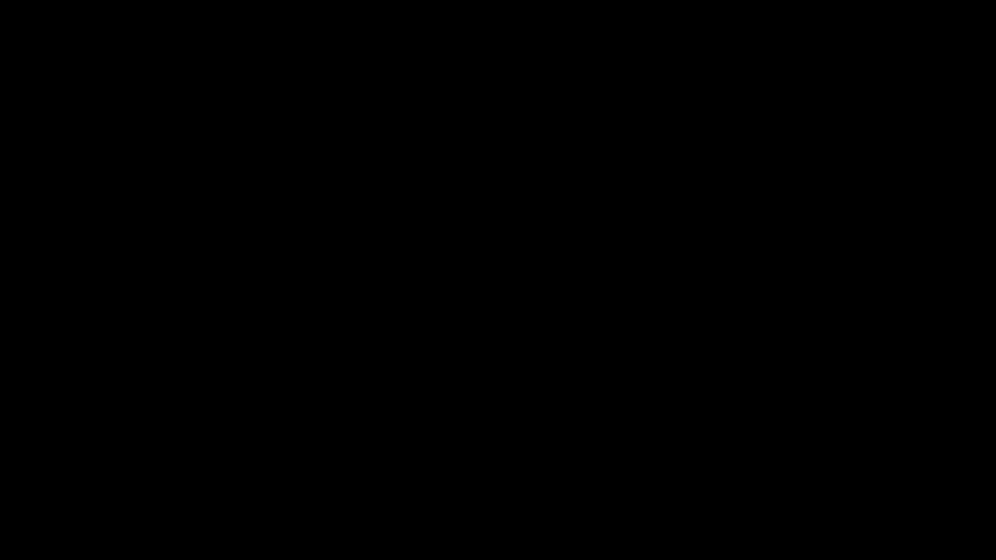